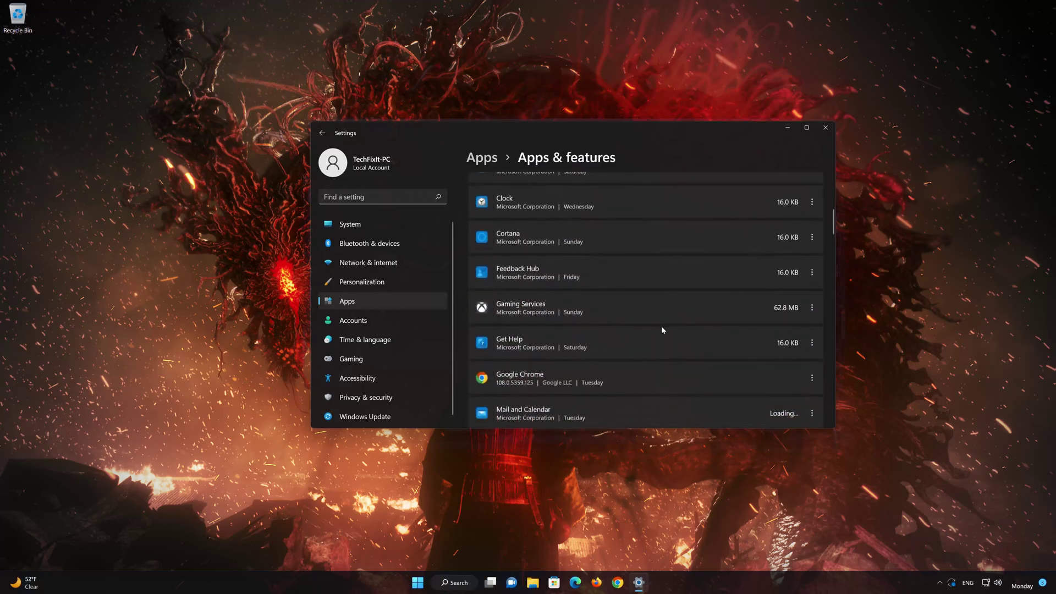
Find the Xbox app in the installed apps list and open its advanced options.
scroll(662, 330, "down", 10)
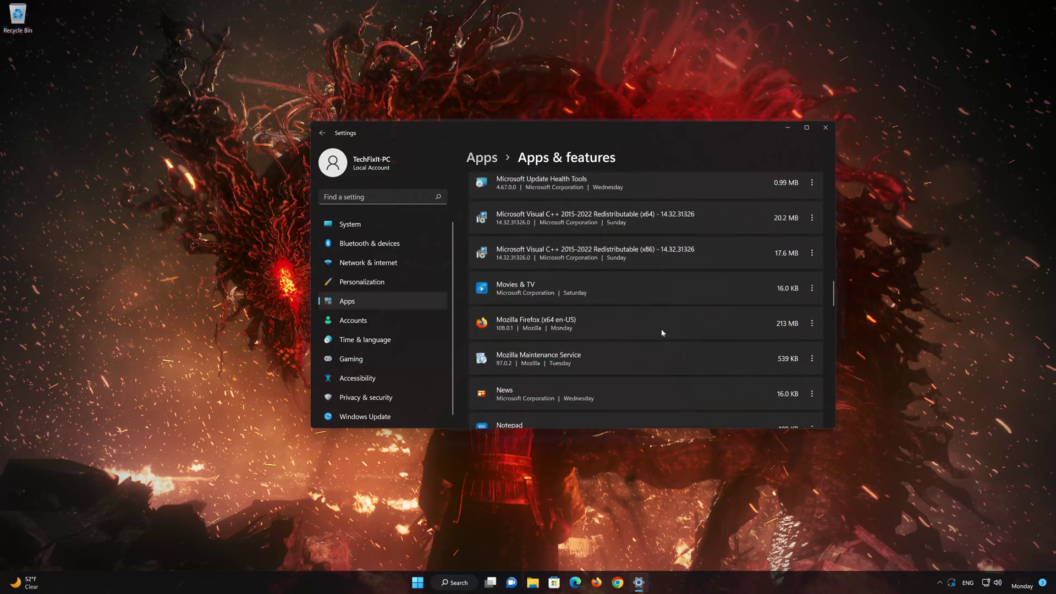
scroll(663, 332, "down", 10)
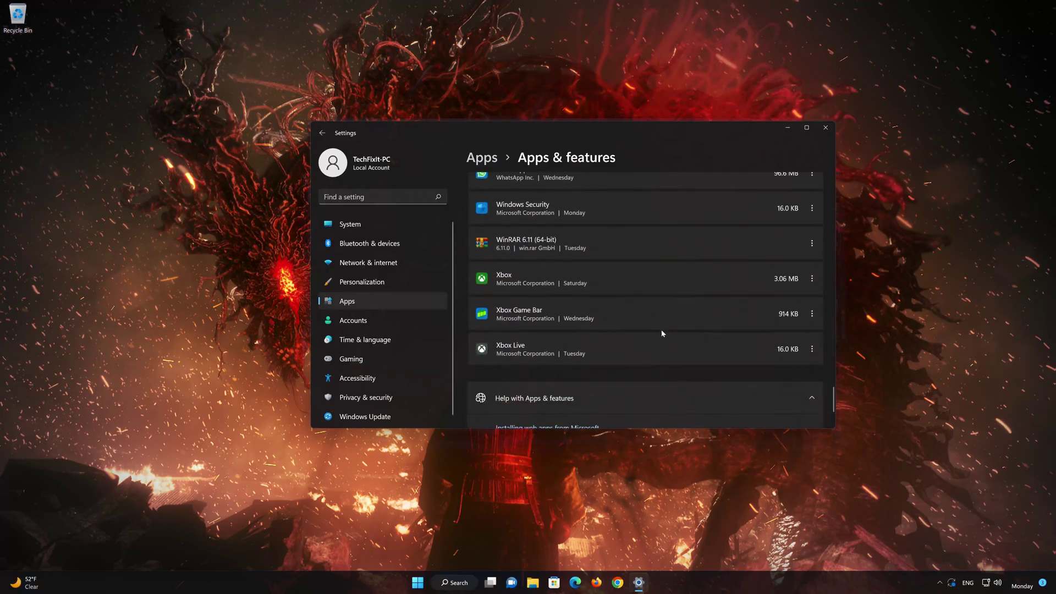
scroll(605, 322, "up", 1)
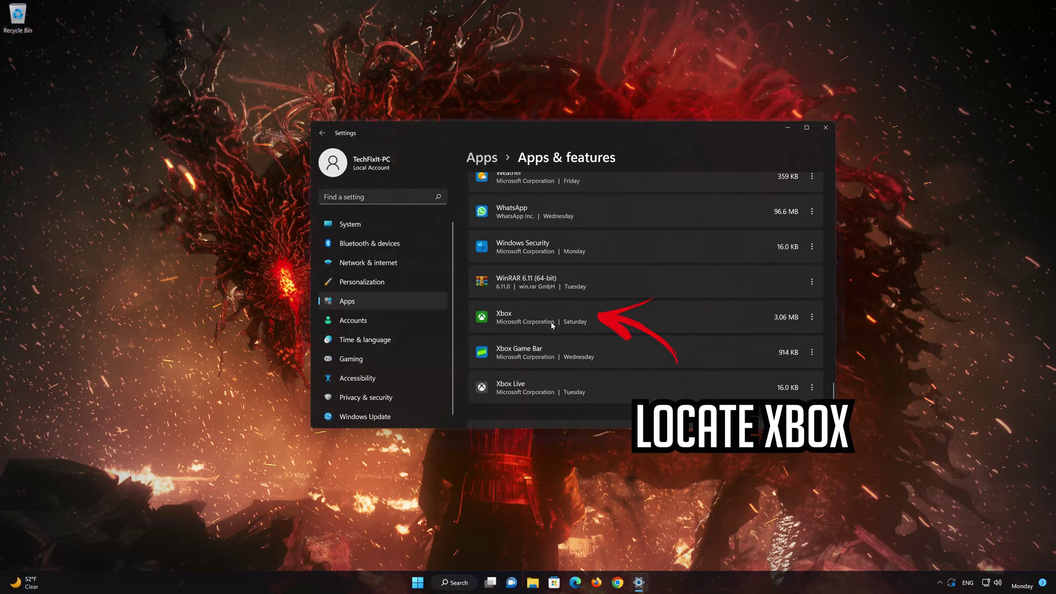
left_click(812, 318)
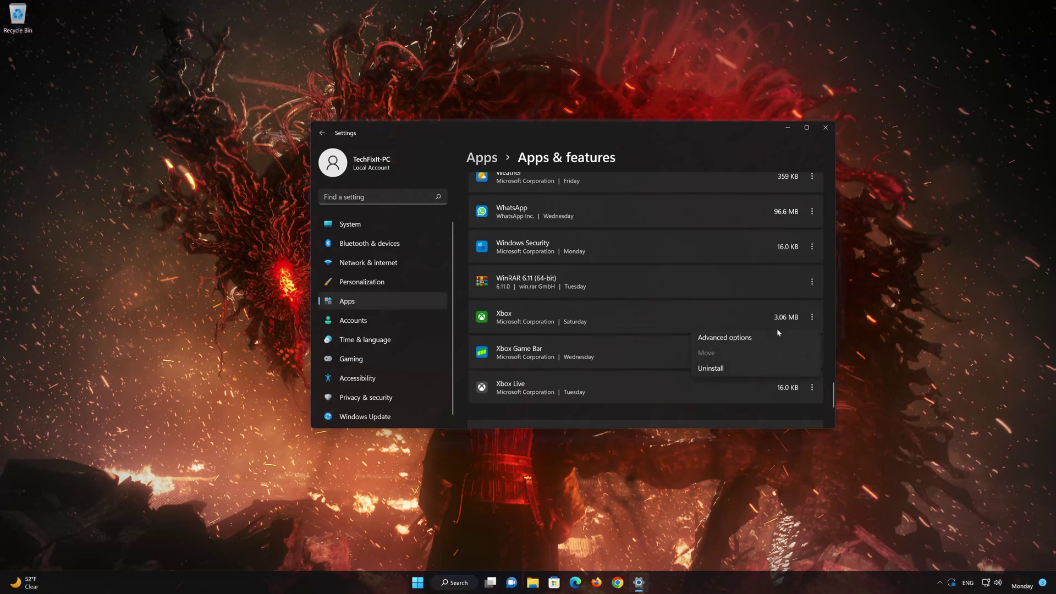
left_click(727, 338)
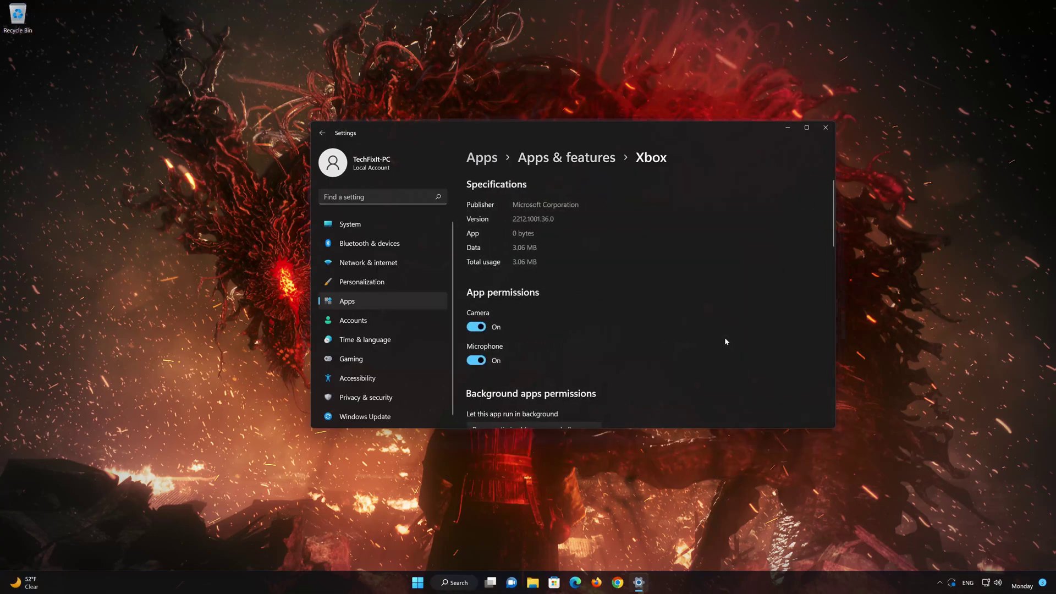
Repair the Xbox app, and also reset it, agreeing to the deletion of its app data.
scroll(725, 341, "down", 3)
scroll(726, 341, "down", 5)
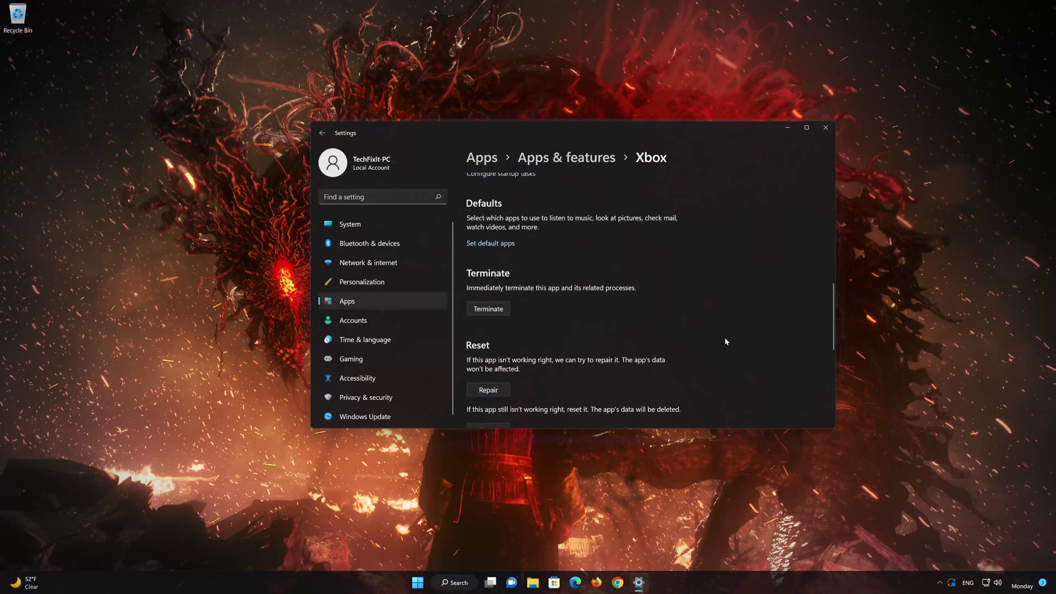
scroll(725, 342, "down", 2)
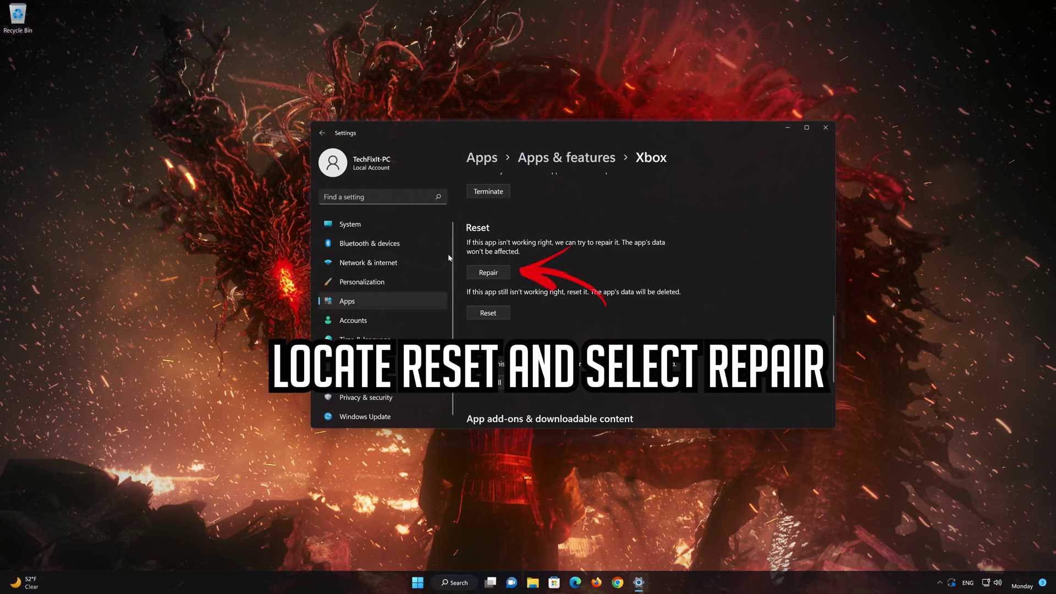
left_click(487, 275)
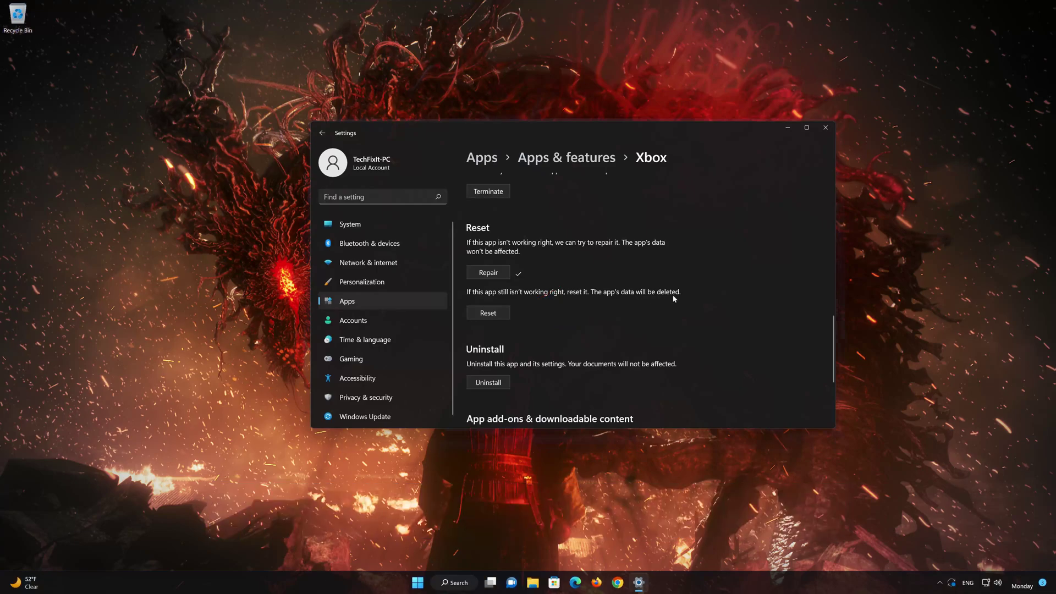
left_click(491, 314)
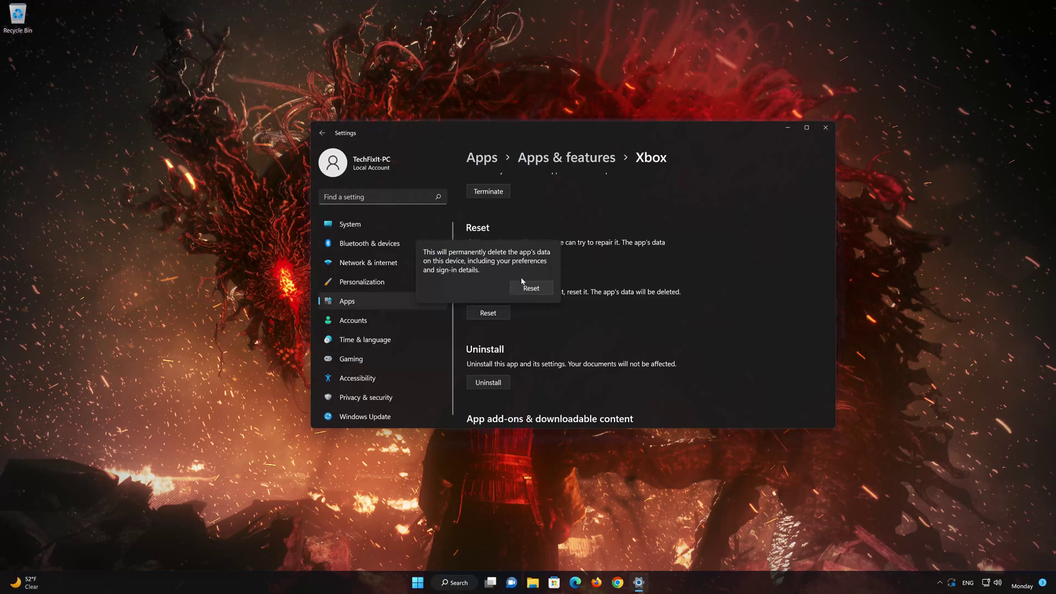
left_click(535, 288)
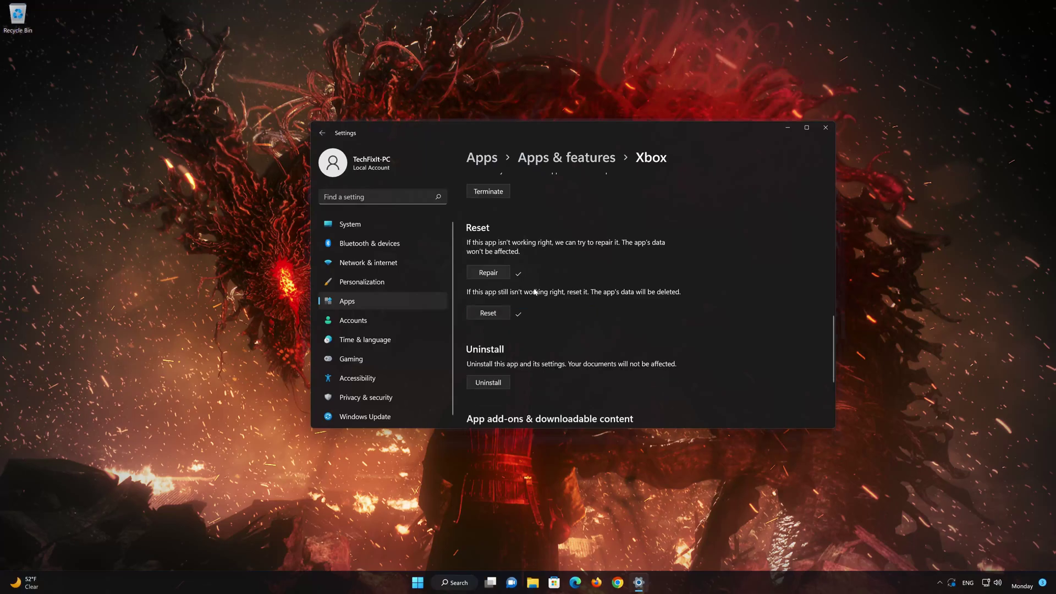
Uninstall the Xbox app from its advanced options page and close Settings.
scroll(533, 311, "down", 2)
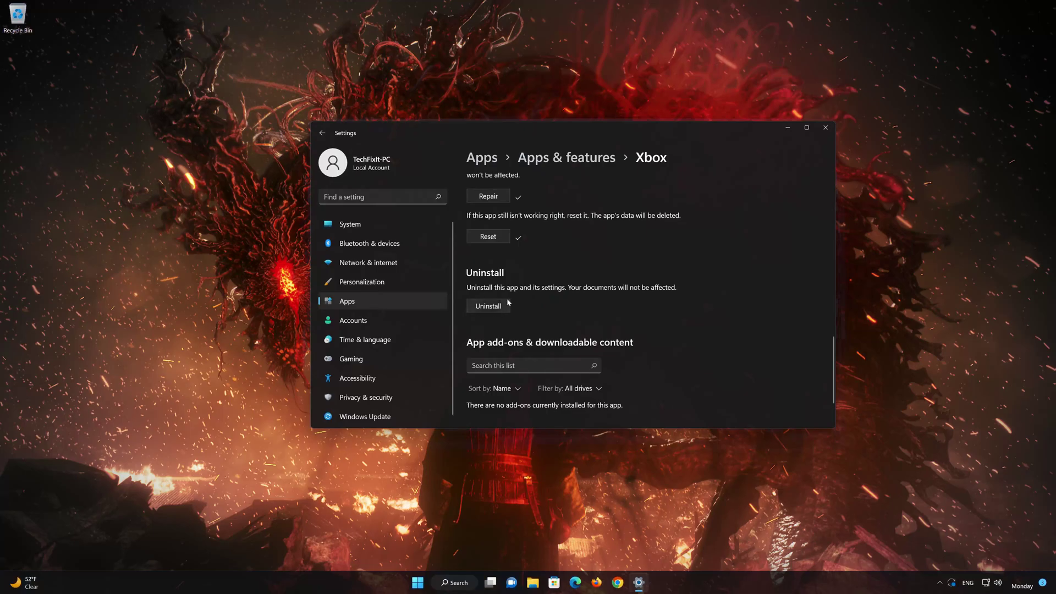
left_click(490, 307)
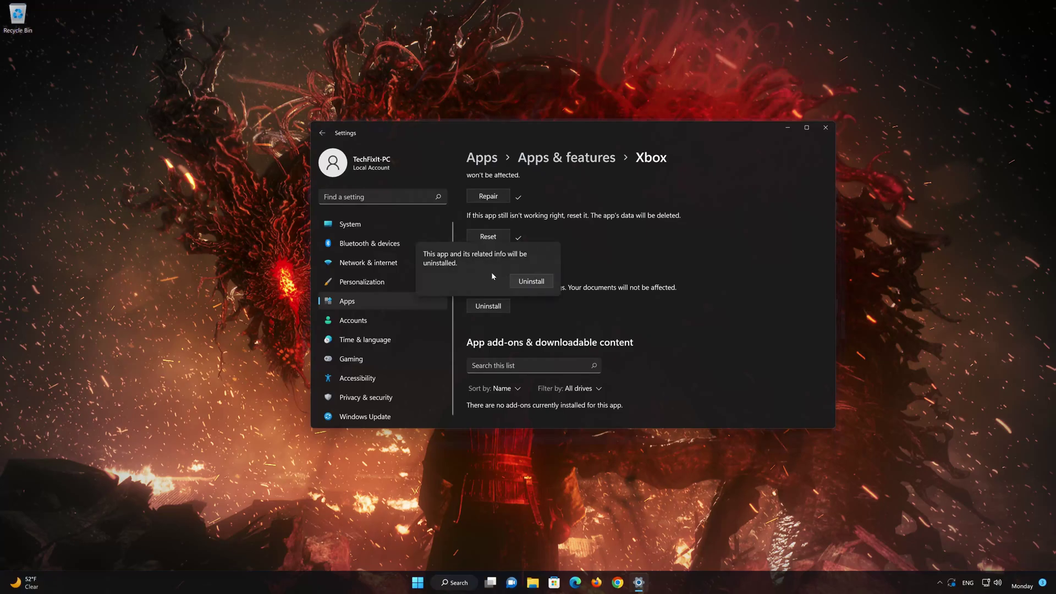
left_click(537, 283)
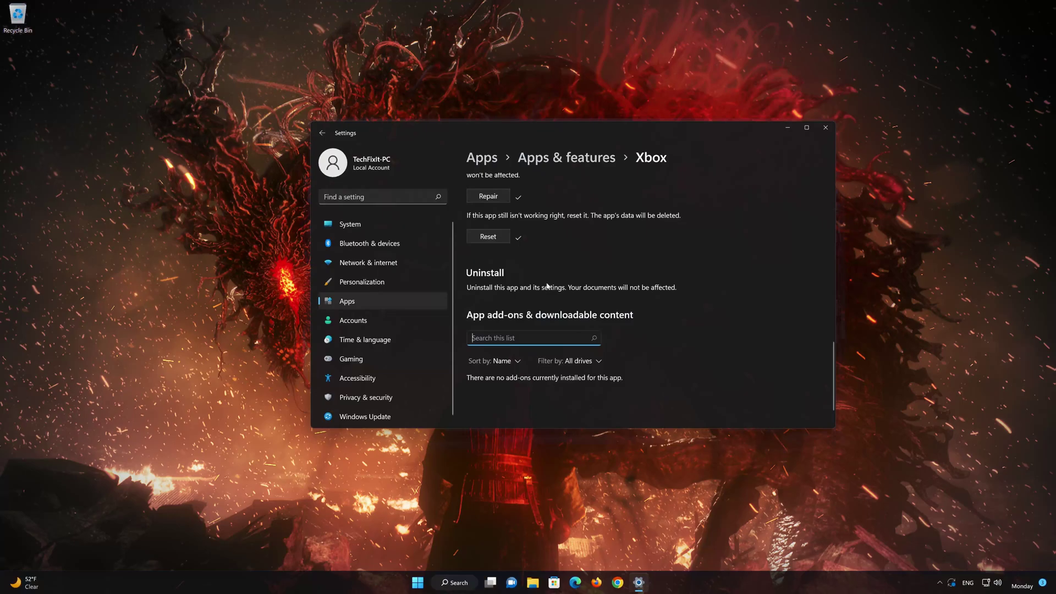
left_click(826, 127)
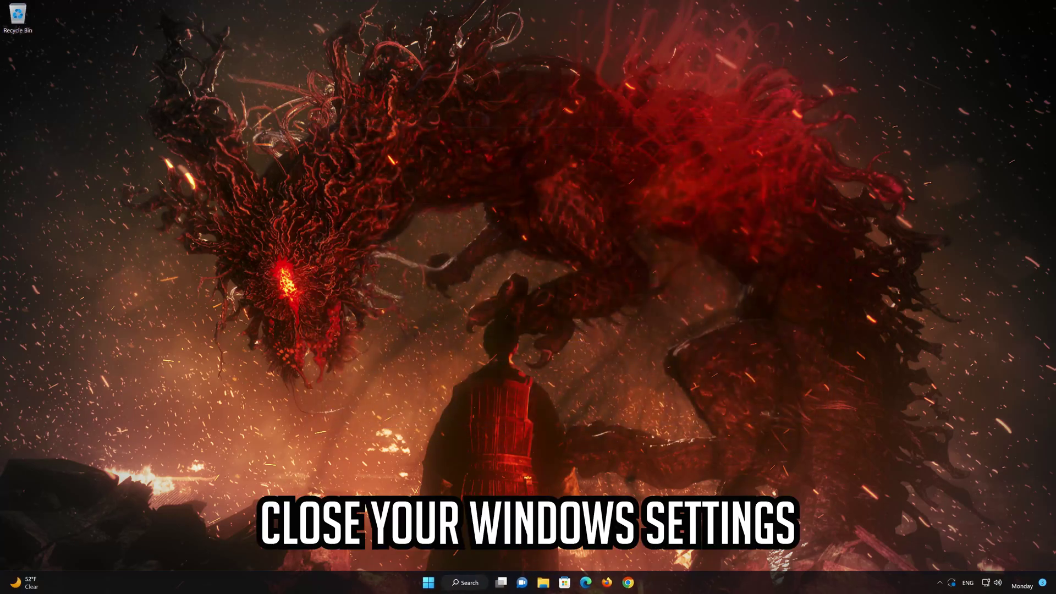
Switch to Microsoft Store, search for "xbox" and install the Xbox app.
left_click(565, 583)
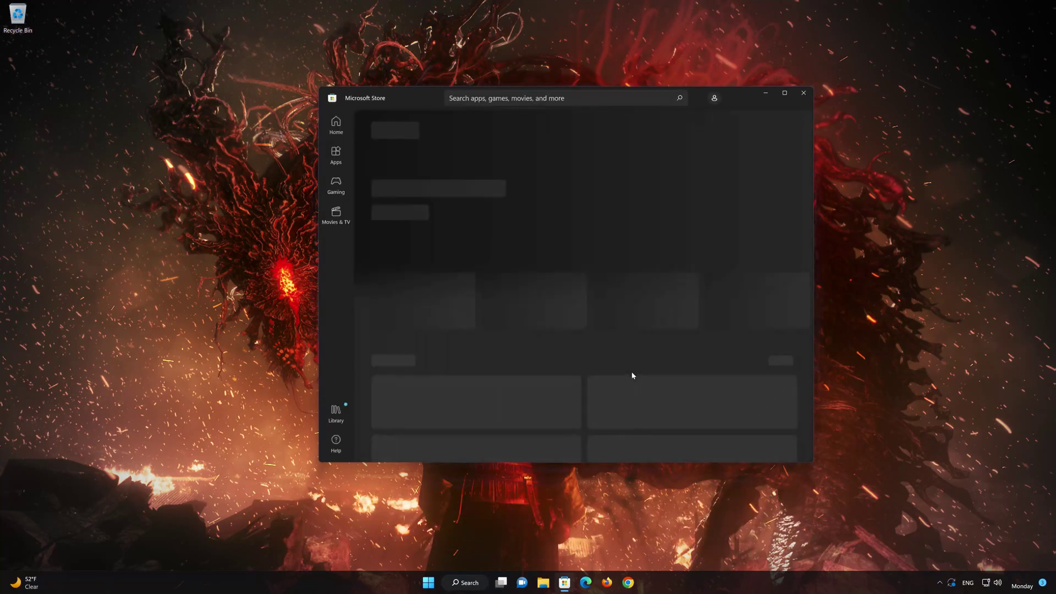
left_click(523, 98)
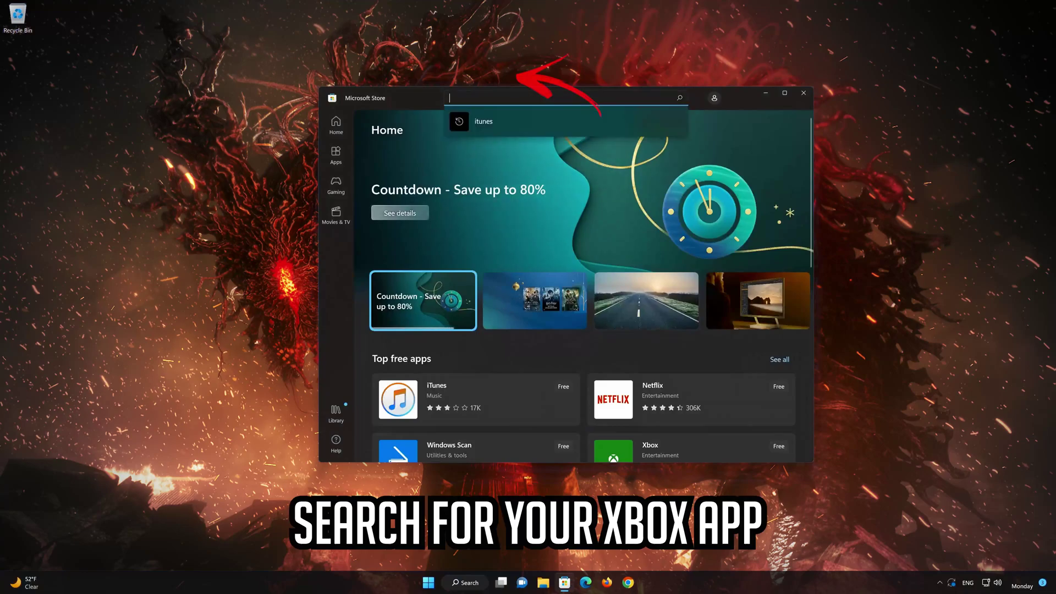
type("xbox")
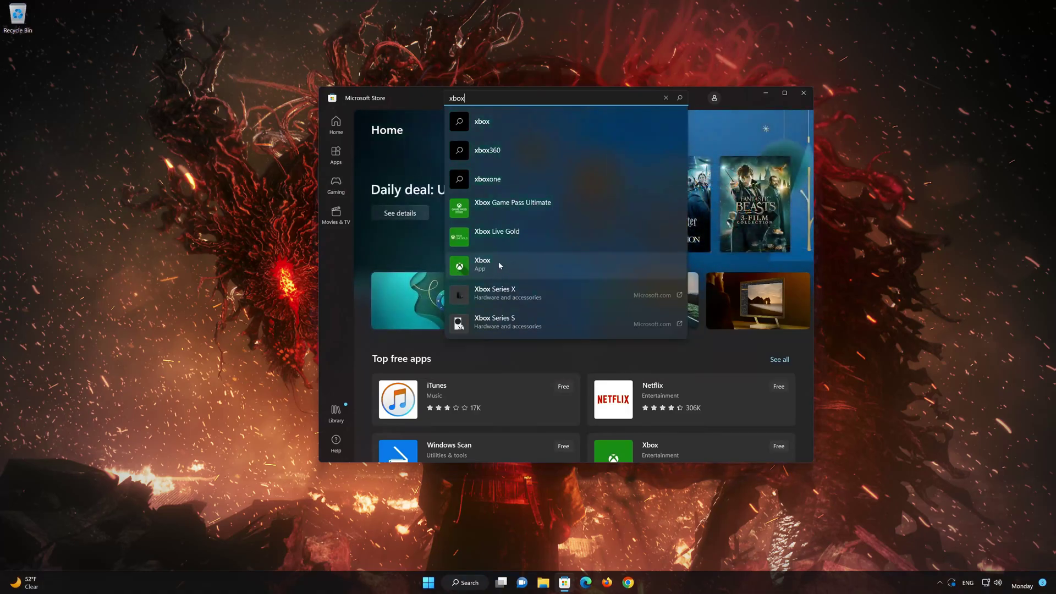
left_click(499, 265)
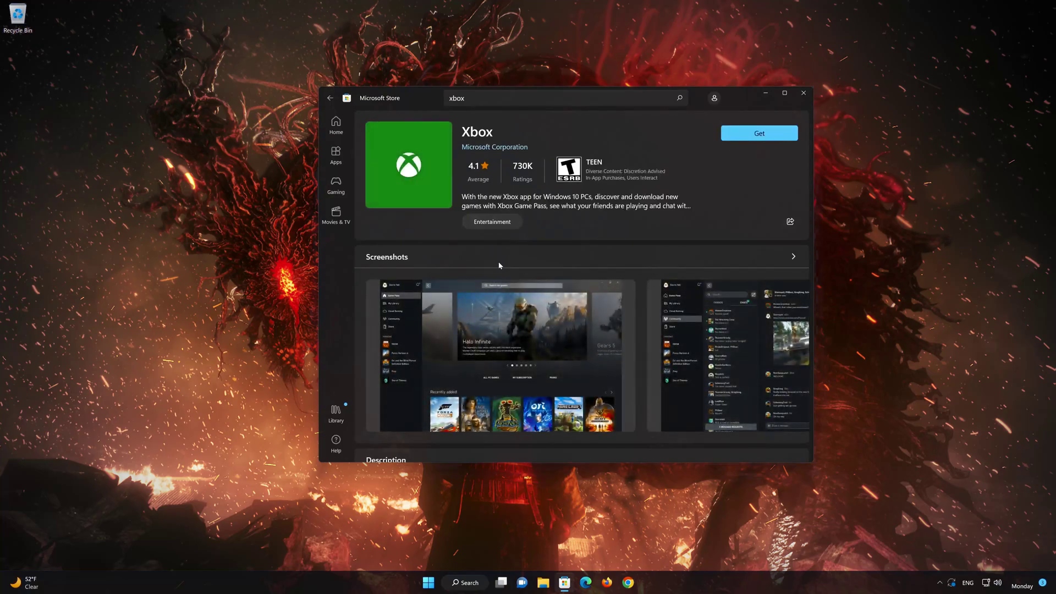
left_click(752, 138)
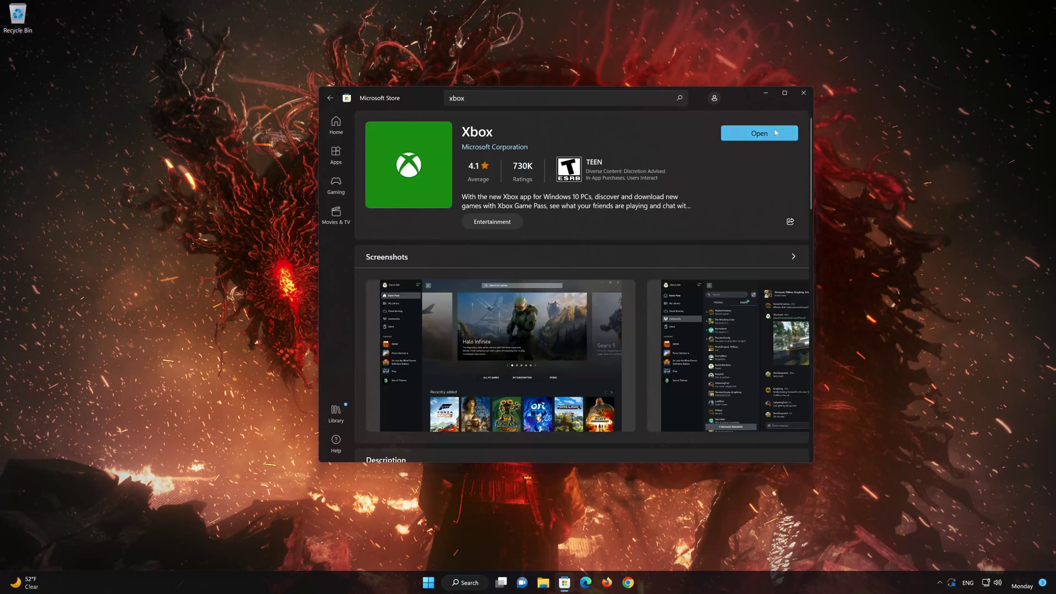
Launch the Xbox app from its store page and browse the Game Pass catalog, closing both windows when done.
left_click(776, 133)
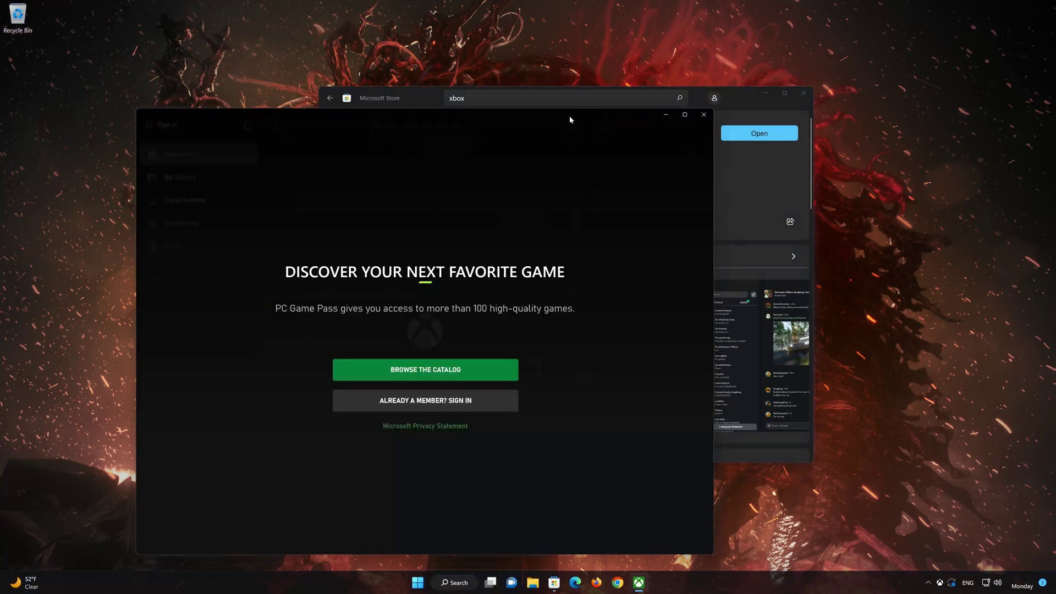
left_click_drag(570, 119, 706, 71)
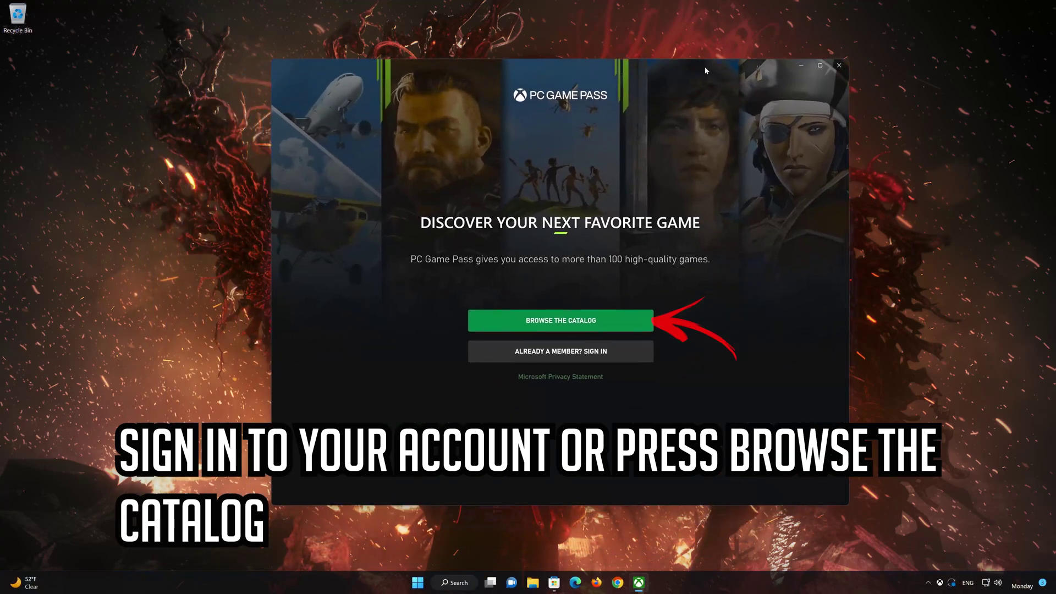
left_click(574, 351)
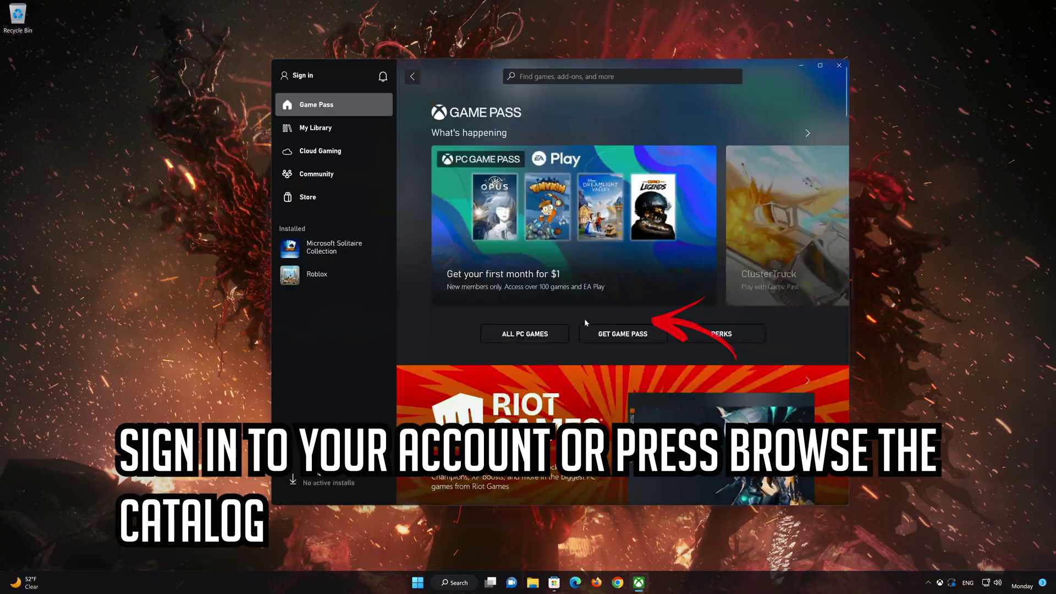
scroll(585, 322, "down", 10)
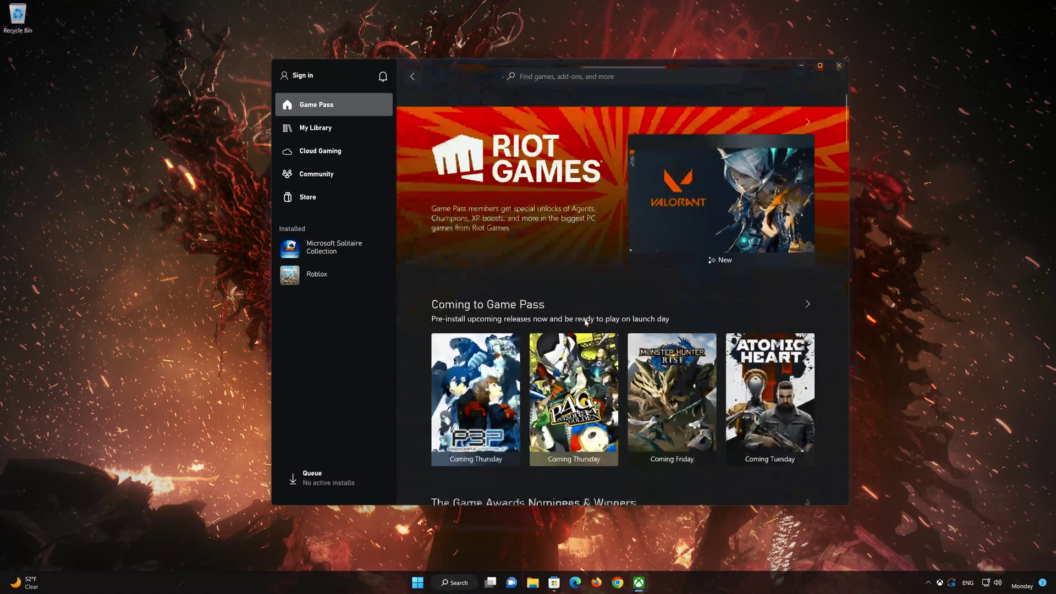
scroll(586, 323, "down", 5)
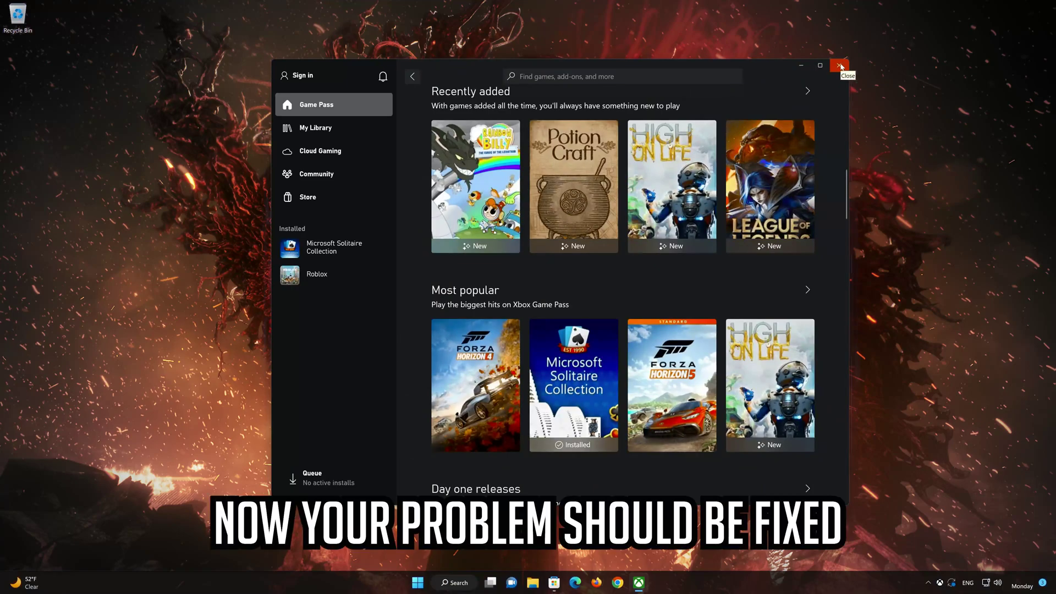
left_click(840, 65)
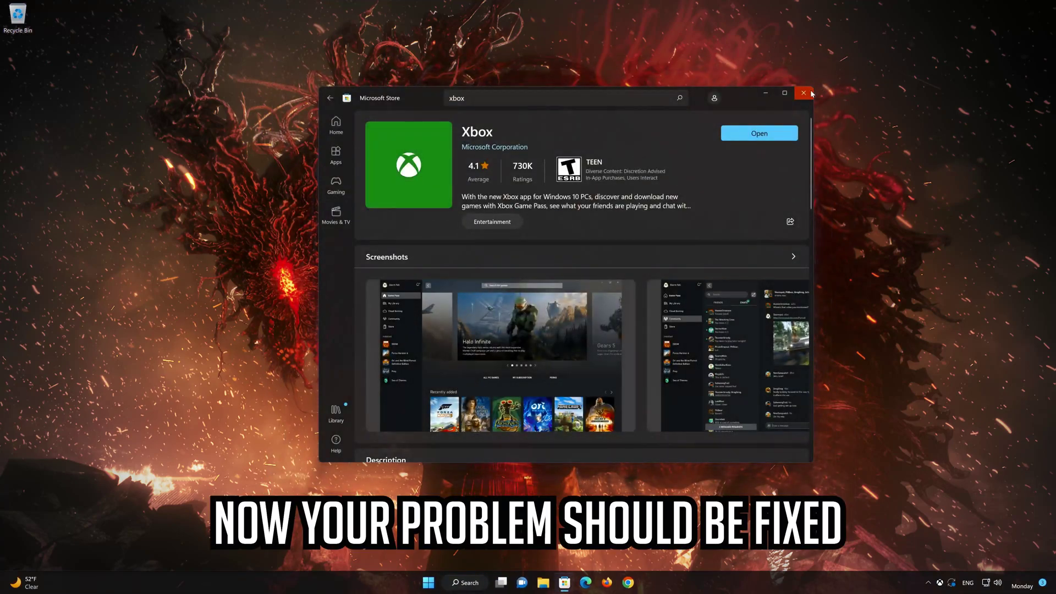
left_click(811, 94)
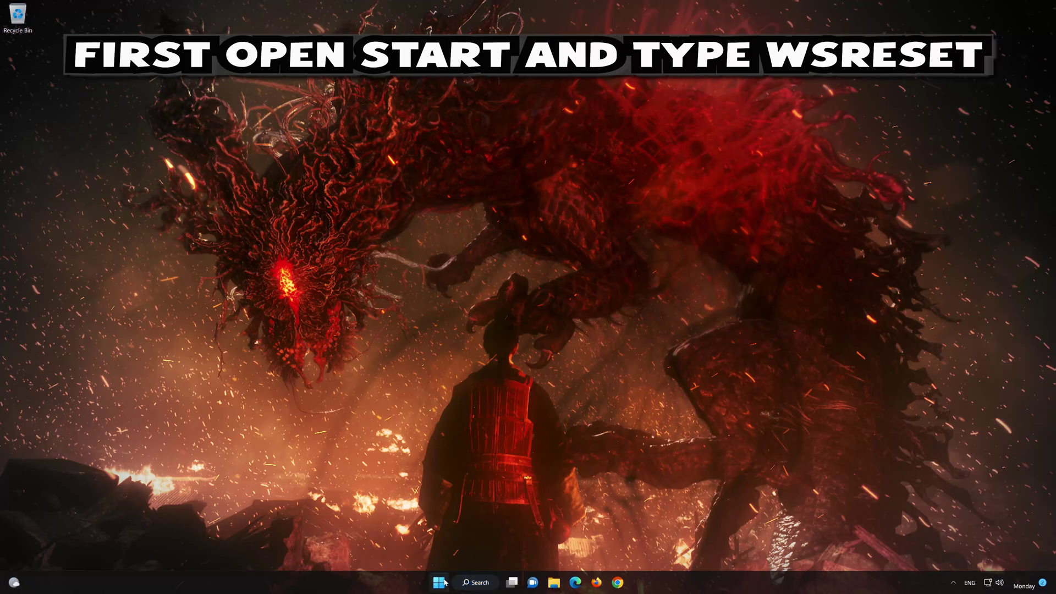
Search the Start menu for "wsreset" and run the command to reset the Microsoft Store cache.
left_click(440, 582)
type("w")
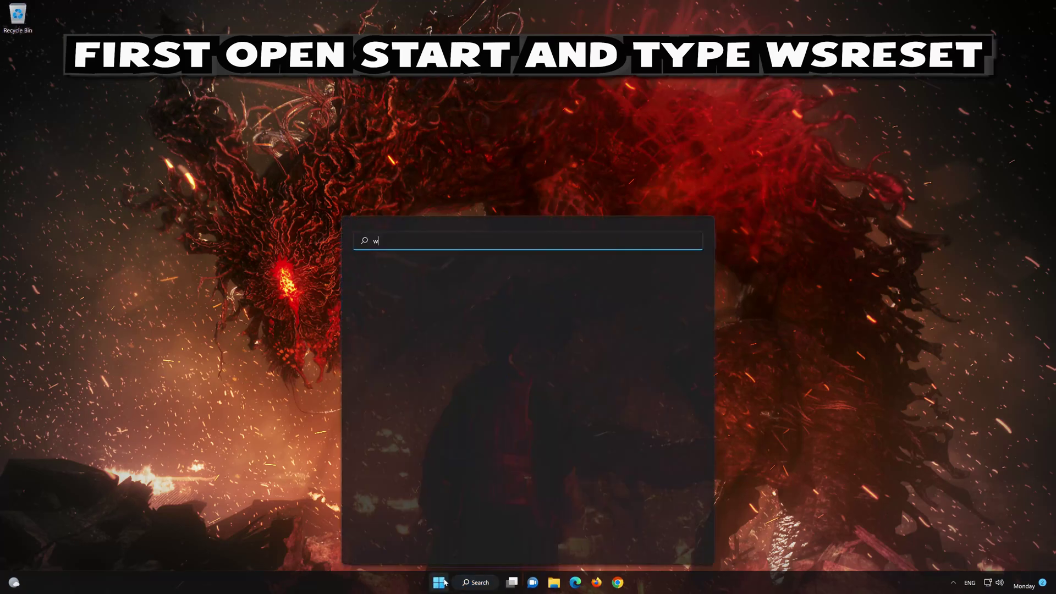
type("sreset")
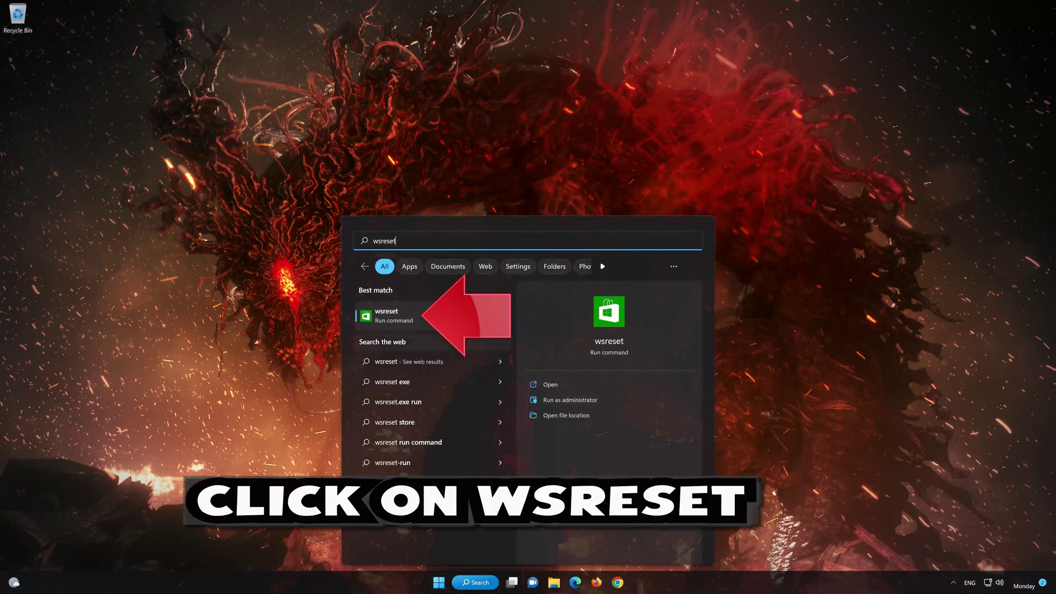
left_click(447, 316)
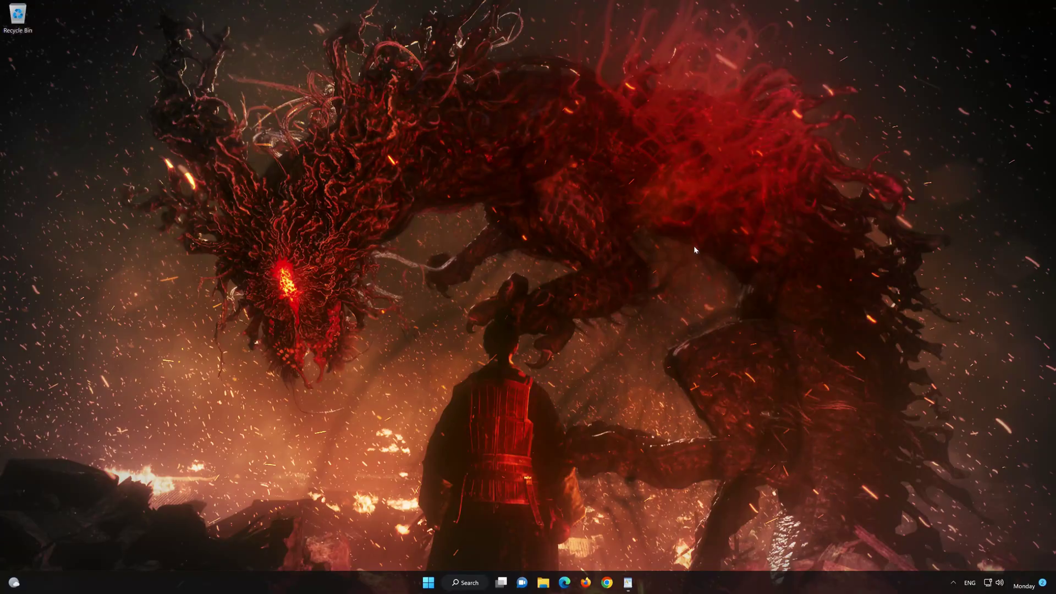
Search for "powershell" and run PowerShell 7 (x64) as administrator, allowing it to make changes to the device.
left_click(429, 585)
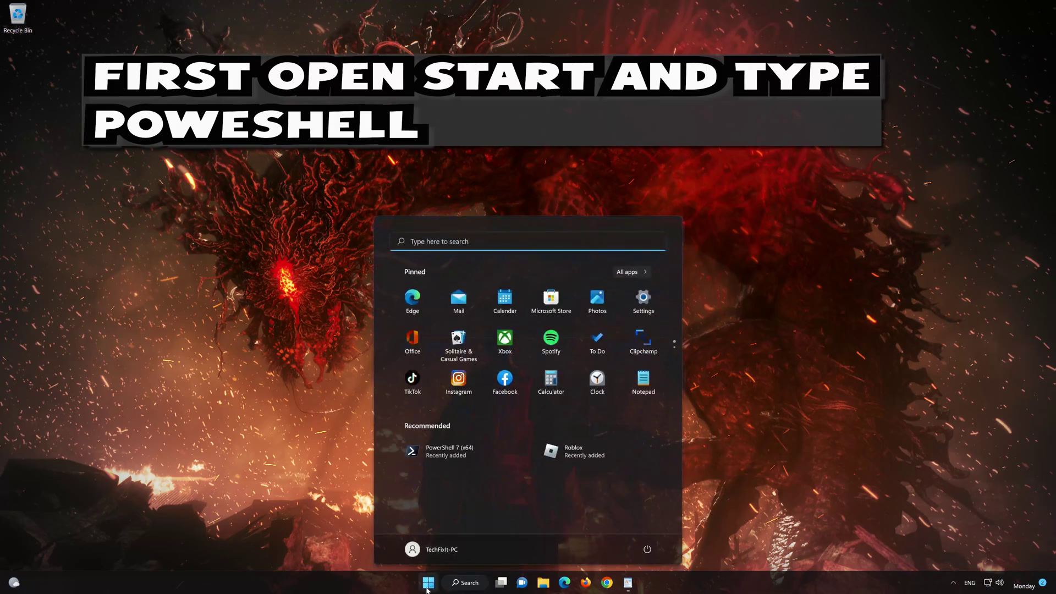
type("powersh")
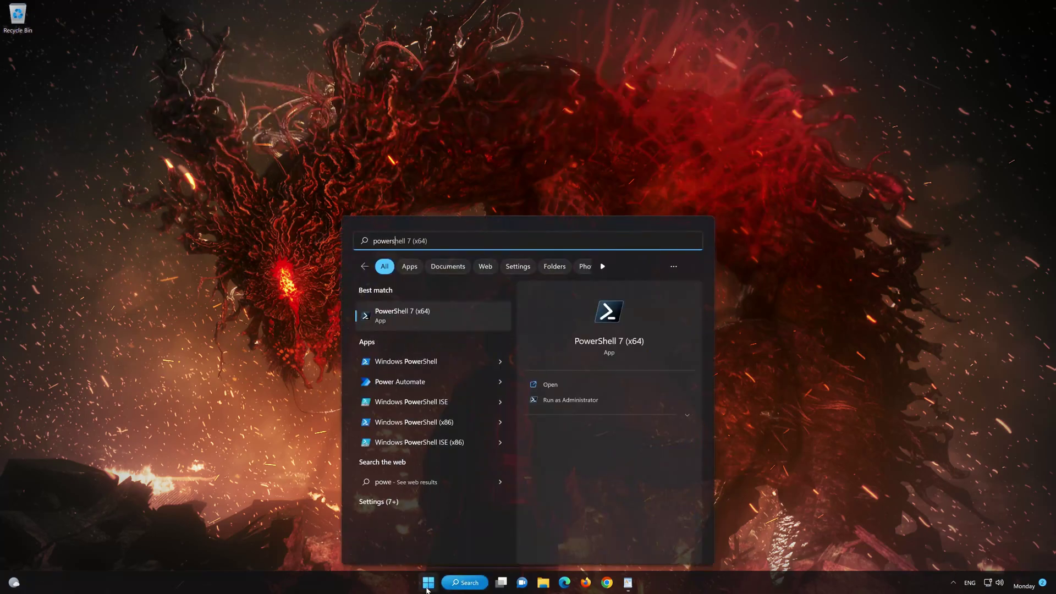
type("ell")
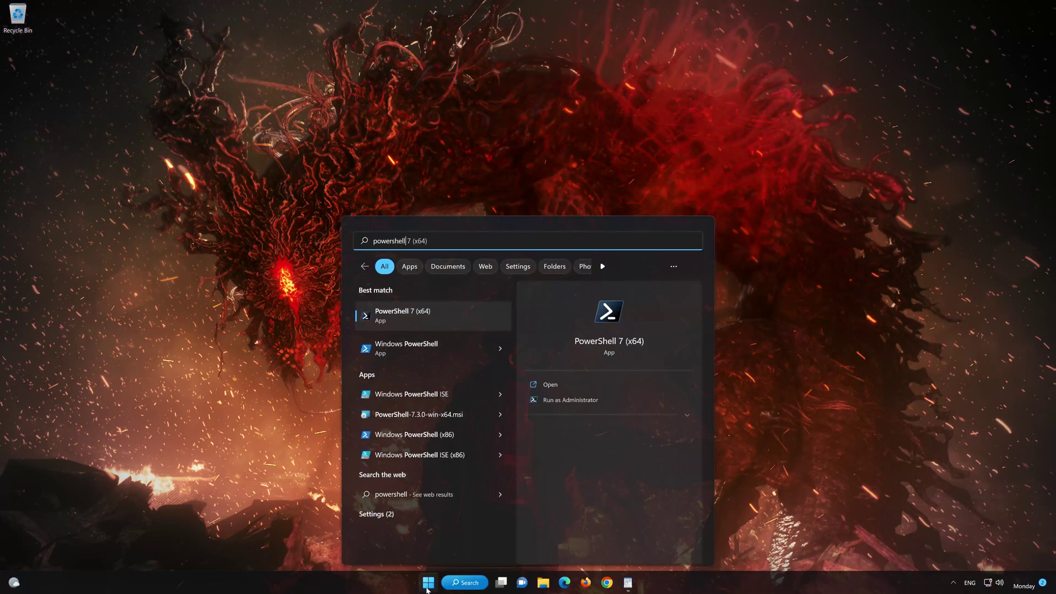
right_click(451, 318)
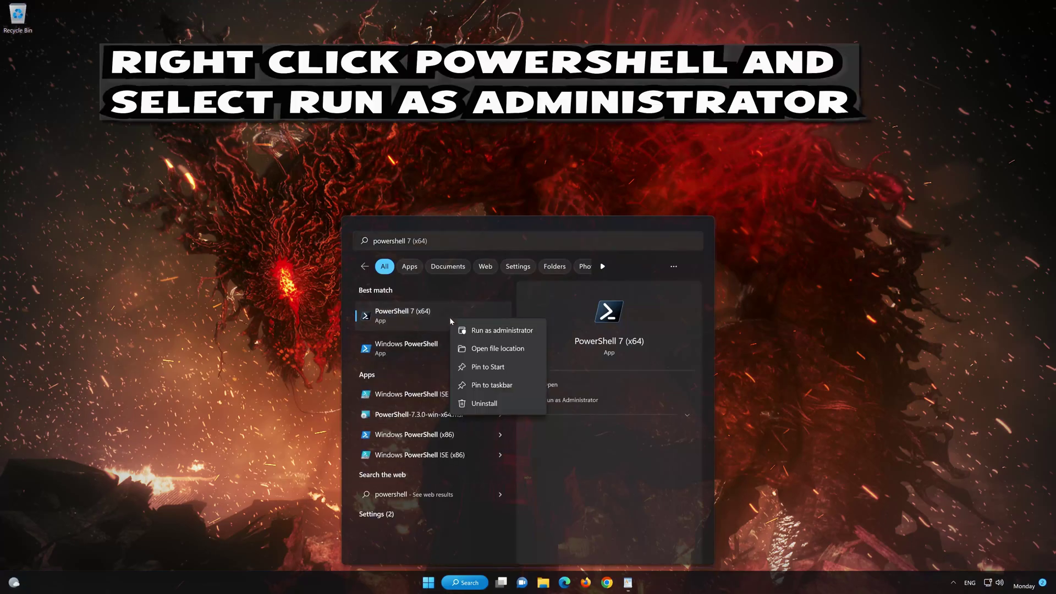
left_click(501, 330)
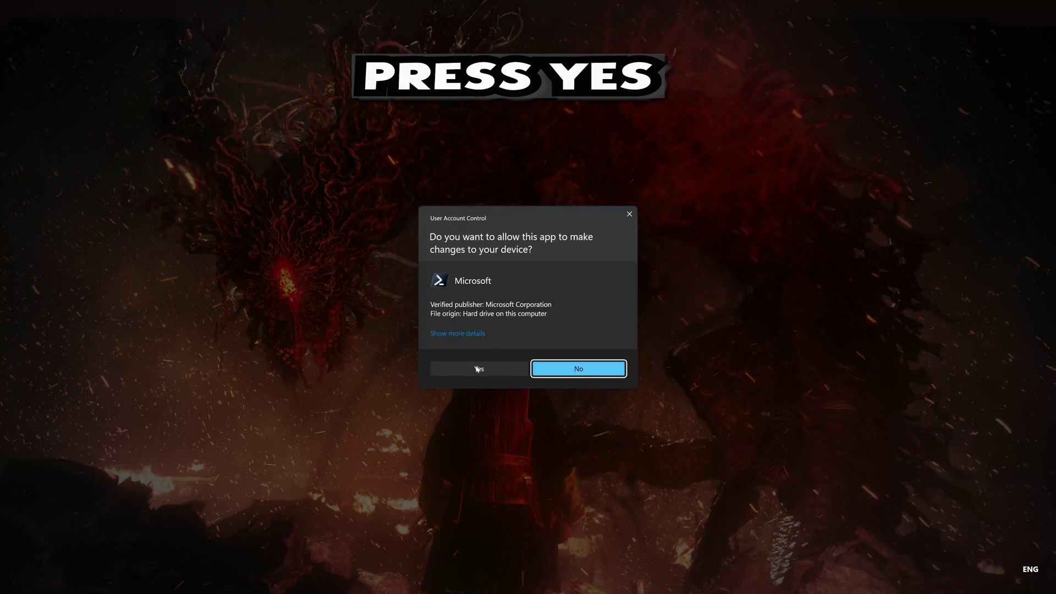
left_click(477, 369)
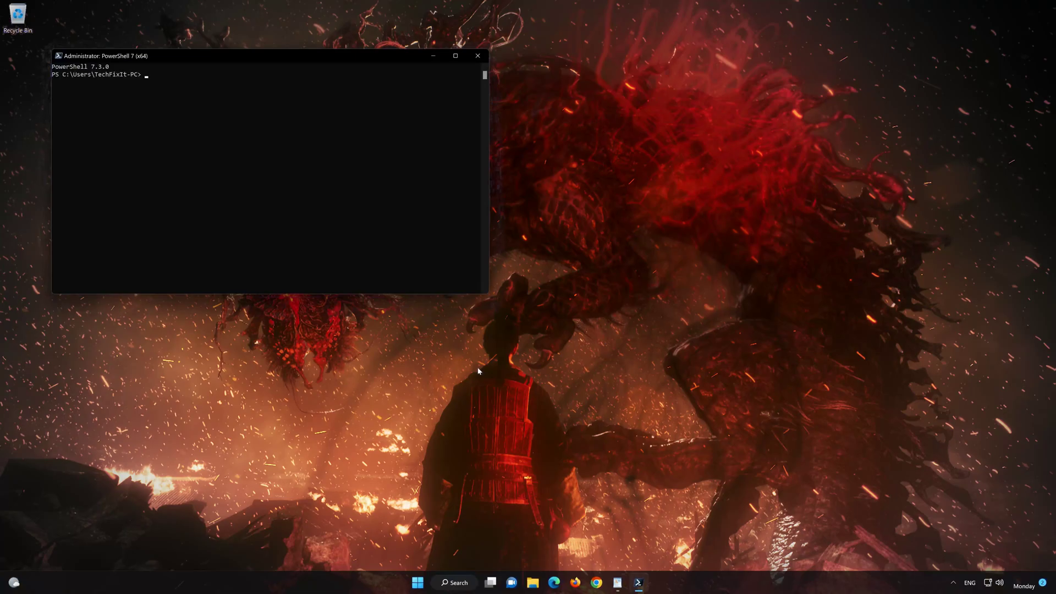
Switch to WordPad and copy the first command, Get-AppXPackage *WindowsStore* -AllUsers with its Foreach block, and minimize the document.
left_click_drag(320, 58, 615, 113)
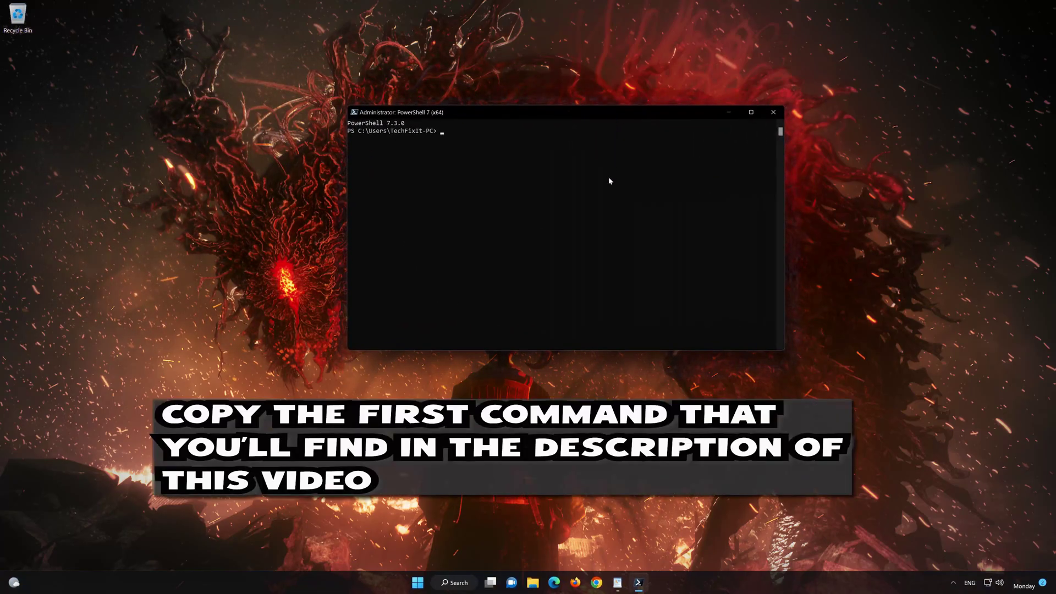
left_click(617, 585)
left_click_drag(647, 175, 414, 159)
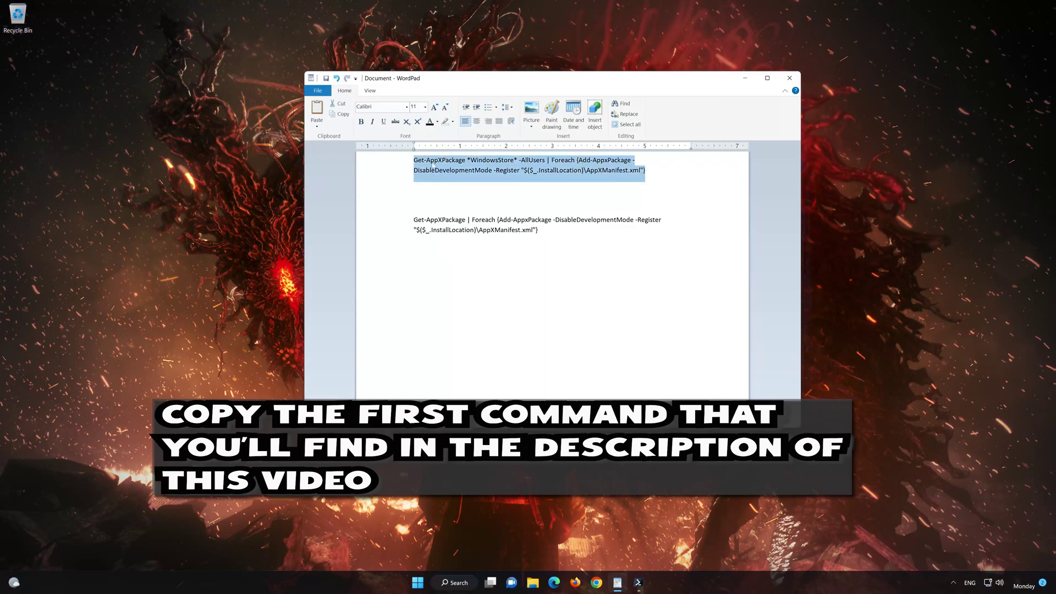
right_click(433, 164)
left_click(452, 179)
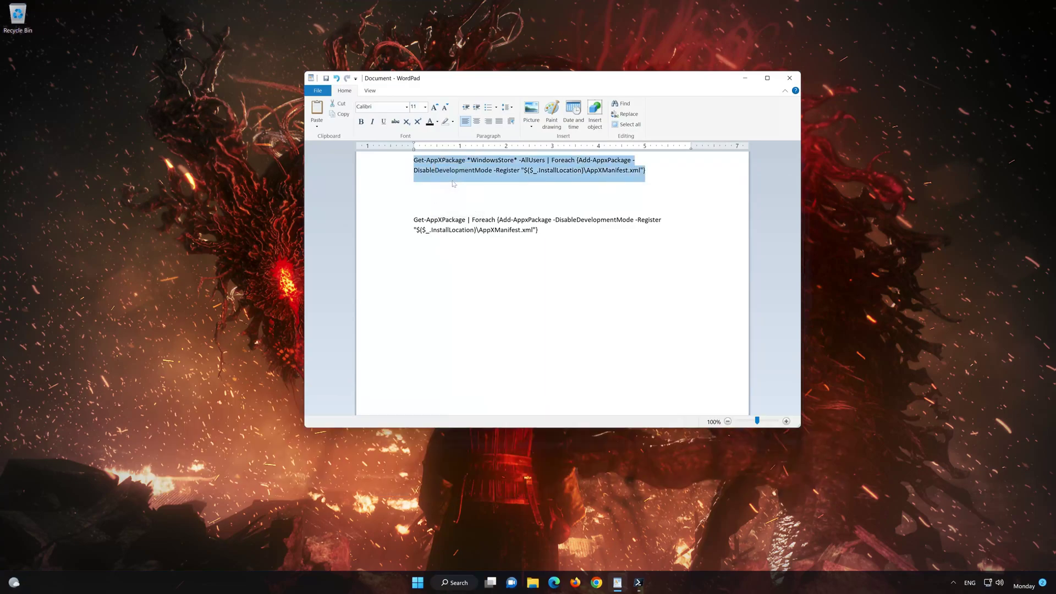
left_click(747, 79)
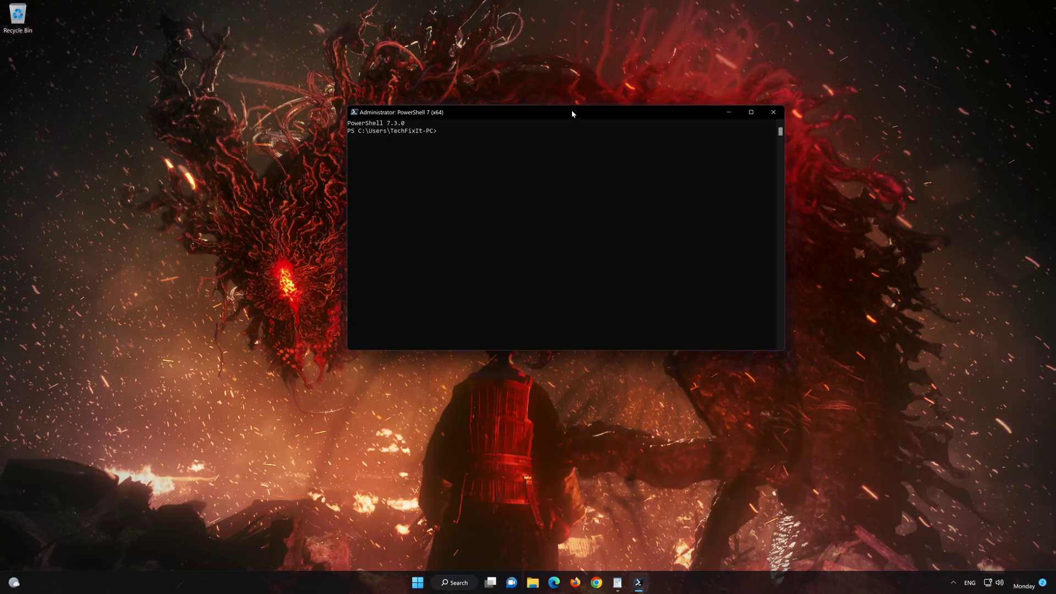
Paste the copied *WindowsStore* re-registration command into the administrator PowerShell window and run it.
right_click(573, 114)
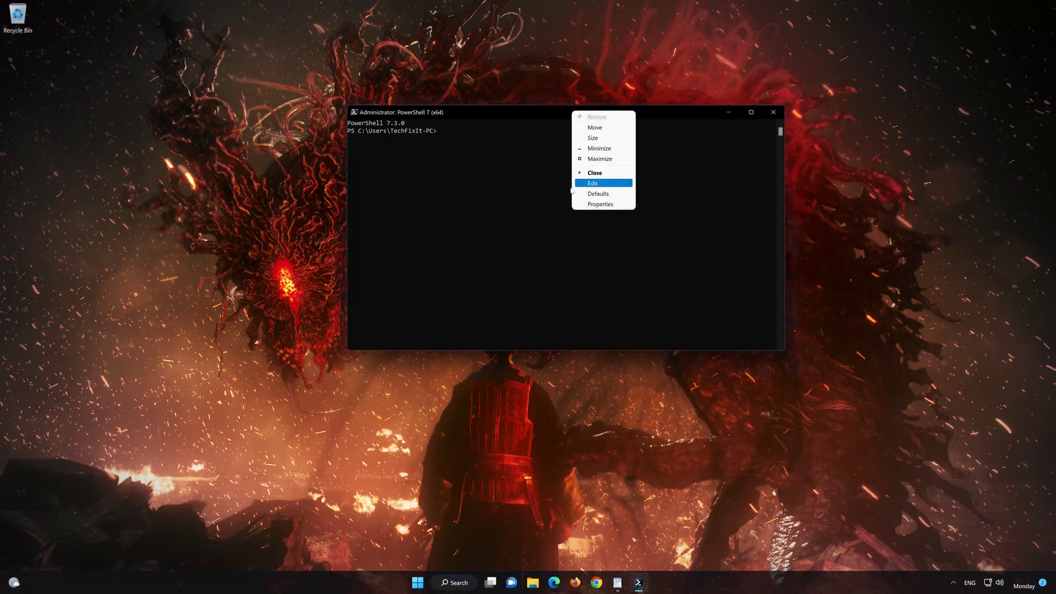
mouse_move(607, 186)
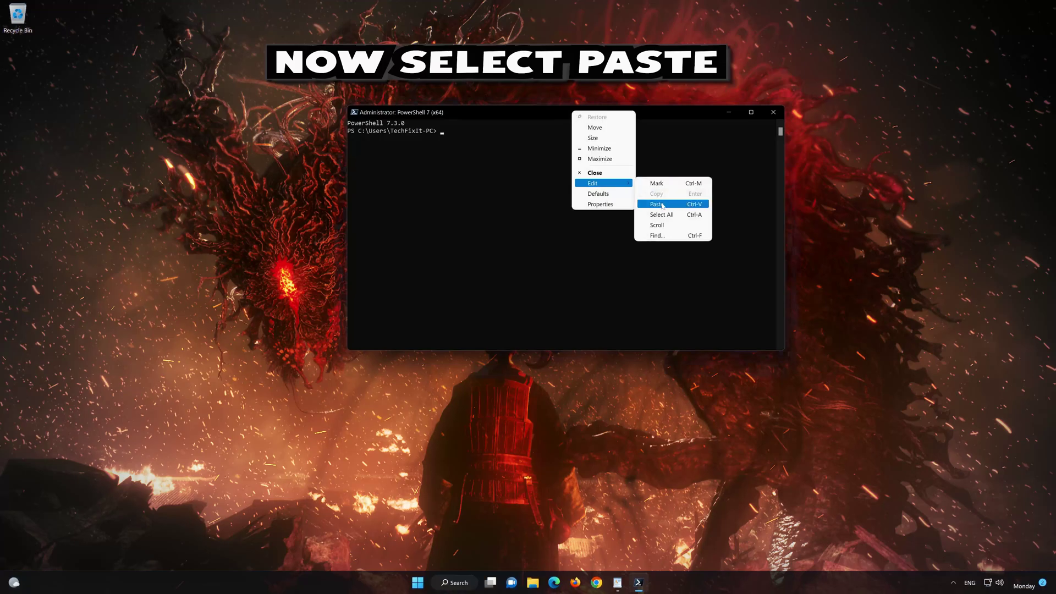
left_click(686, 204)
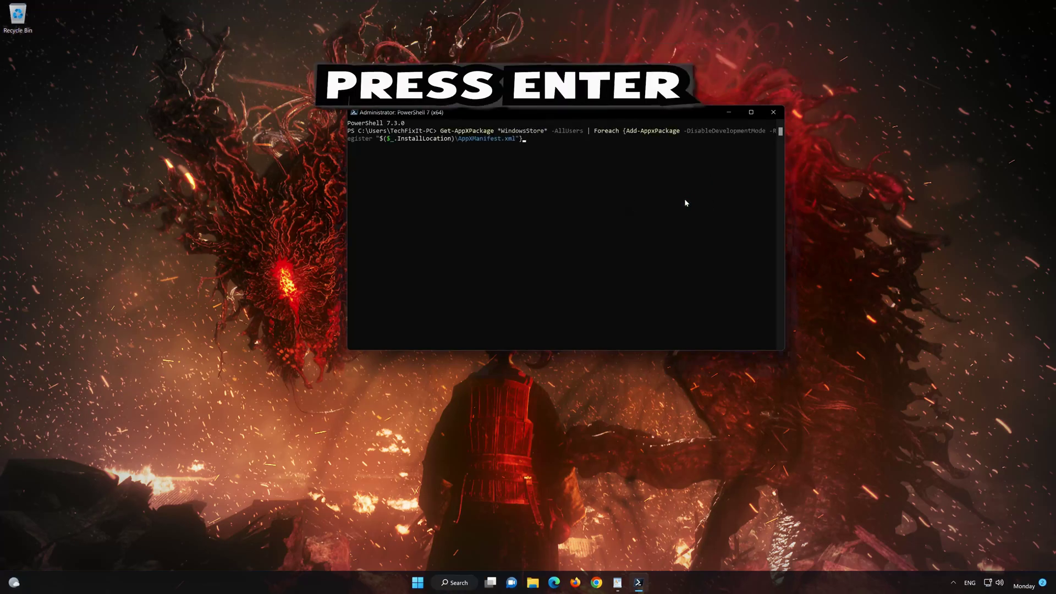
key("Return")
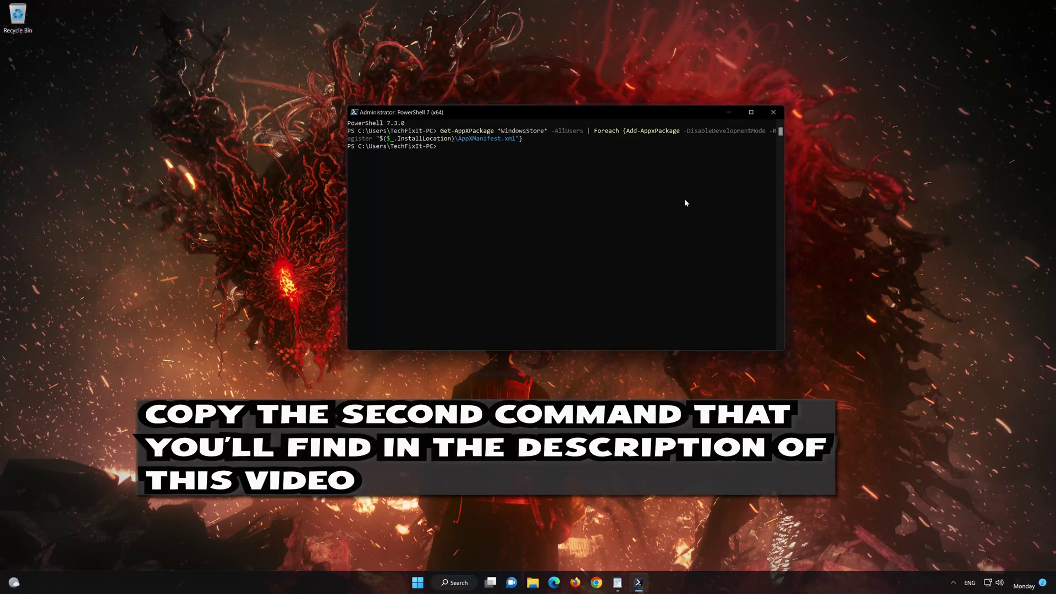
Switch to WordPad and copy the second command, Get-AppXPackage | Foreach {Add-AppxPackage -DisableDevelopmentMode -Register "$($_.InstallLocation)\AppXManifest.xml"}, and minimize the document.
left_click(618, 583)
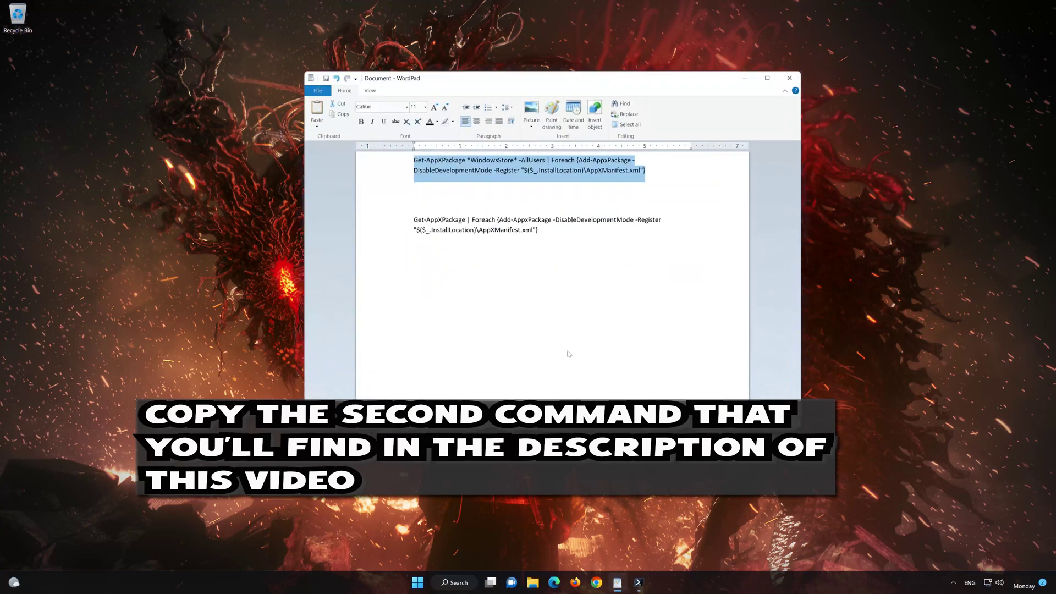
left_click_drag(538, 230, 414, 220)
right_click(437, 220)
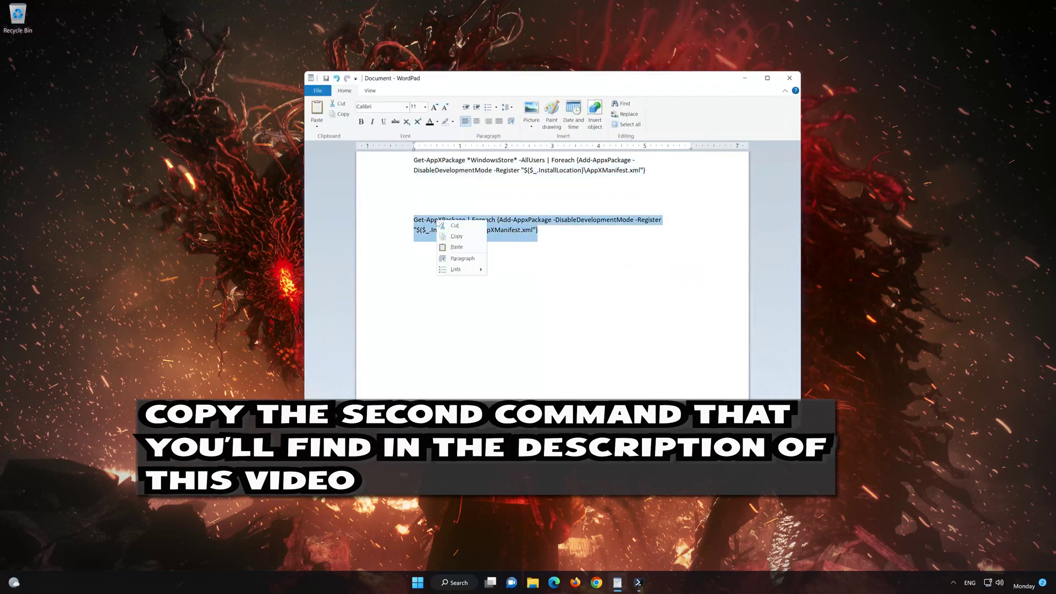
left_click(455, 237)
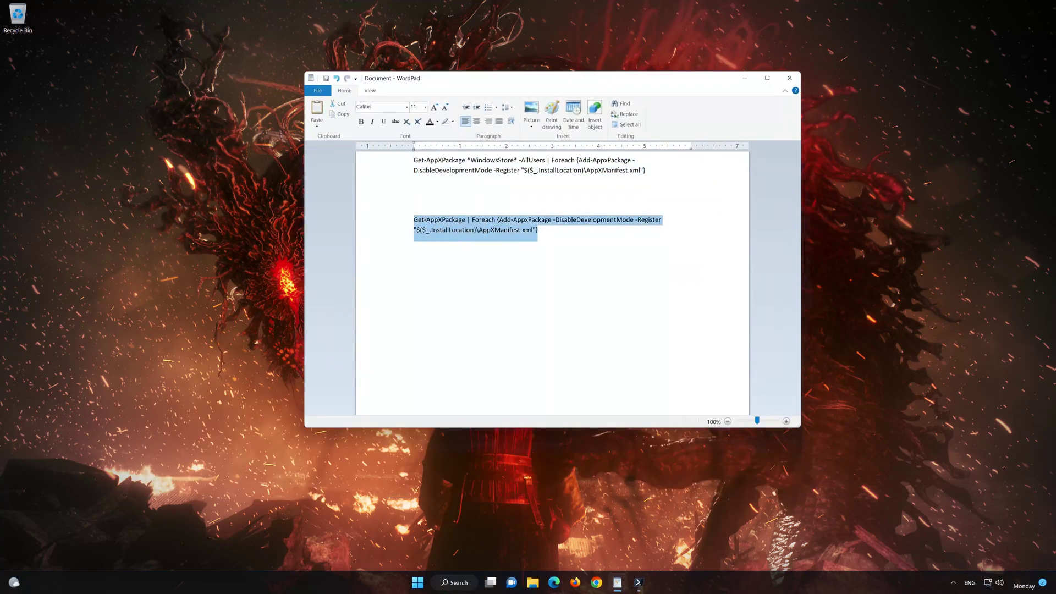
left_click(745, 80)
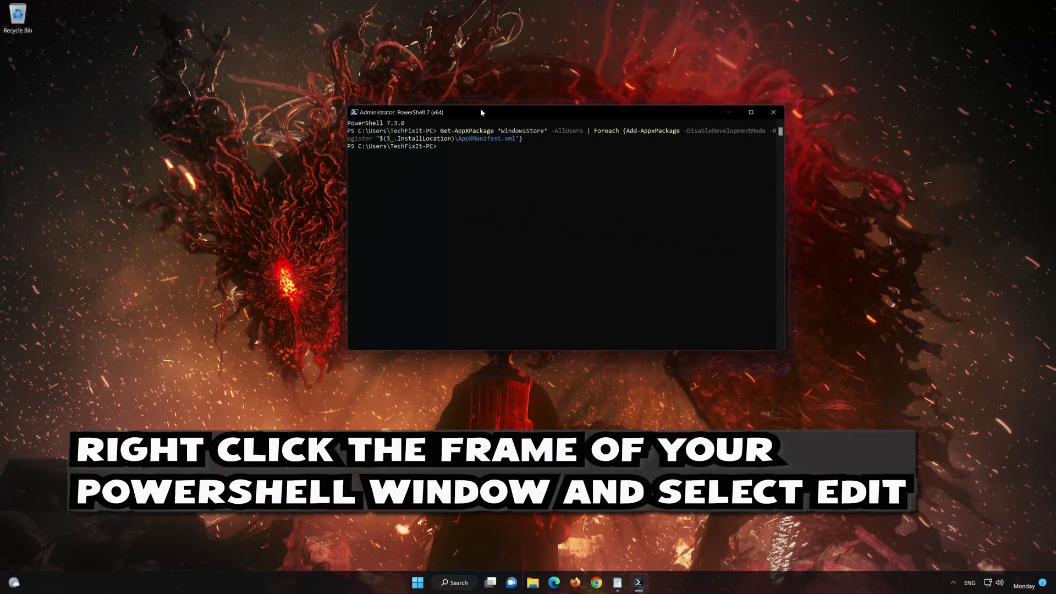
Paste and run the second command in PowerShell to re-register all app packages, and close the session with "exit".
right_click(482, 112)
mouse_move(512, 186)
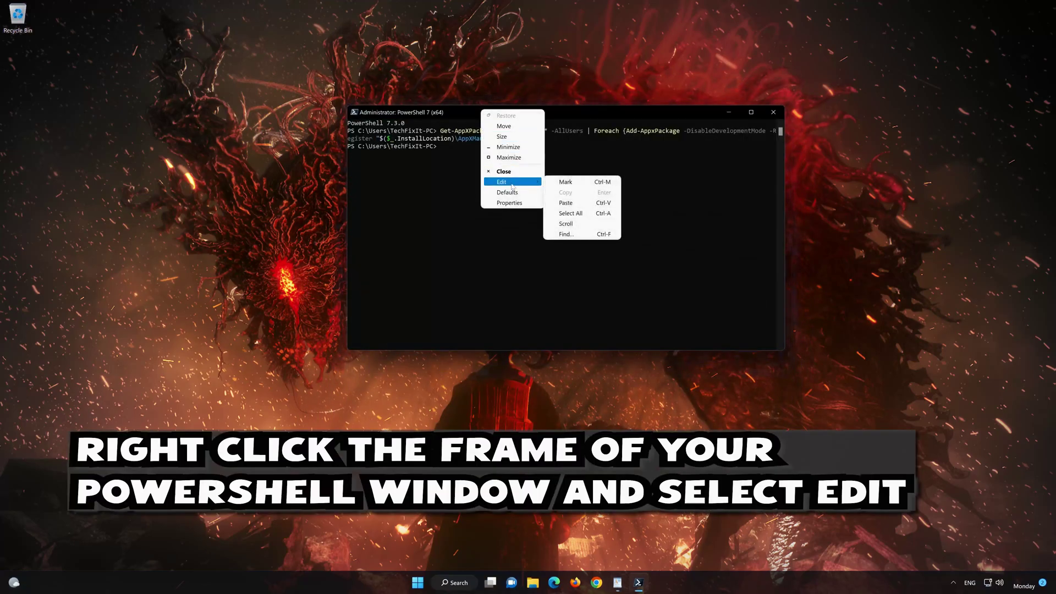
left_click(588, 206)
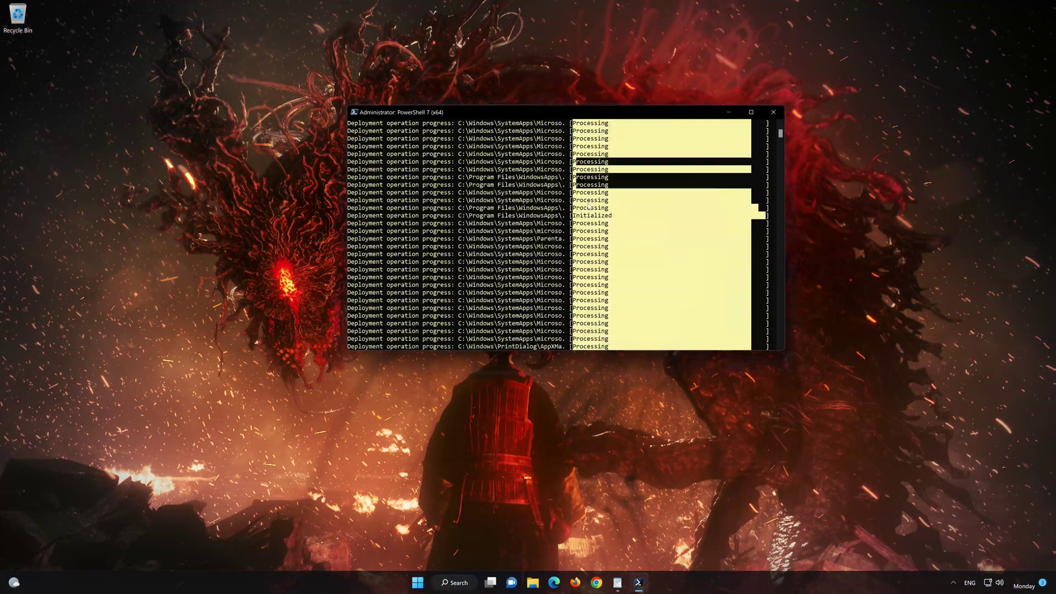
type("exit")
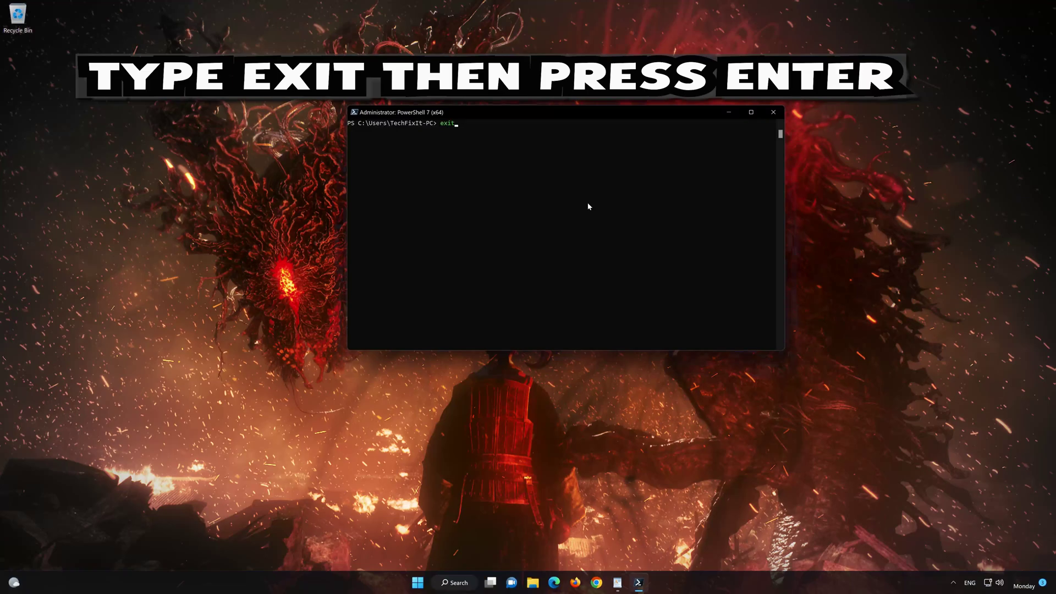
key("Return")
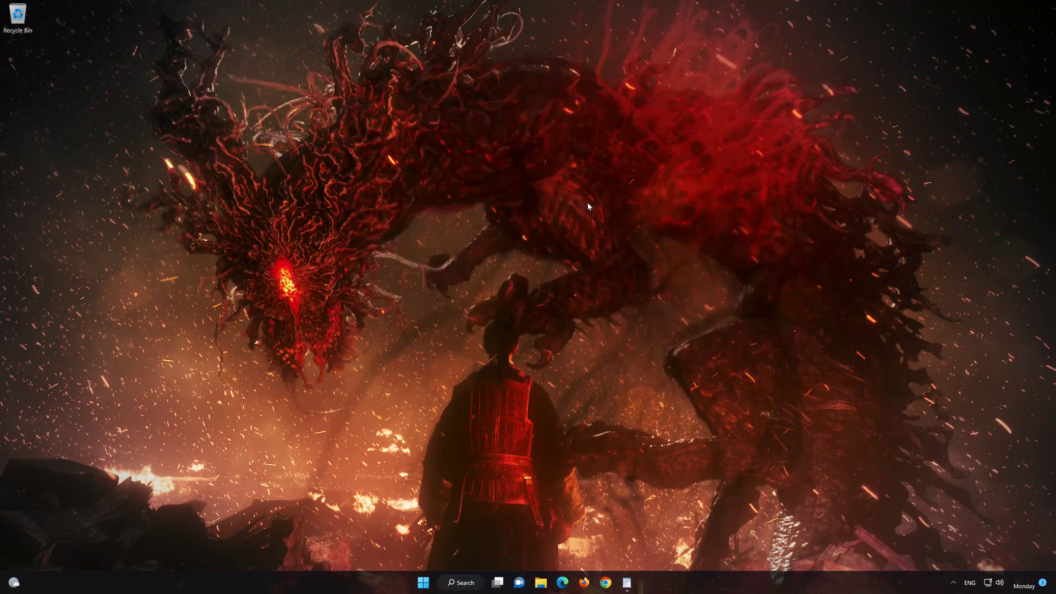
Search the Start menu for "microsoft Store" and pin the Microsoft Store app to the taskbar.
left_click(429, 586)
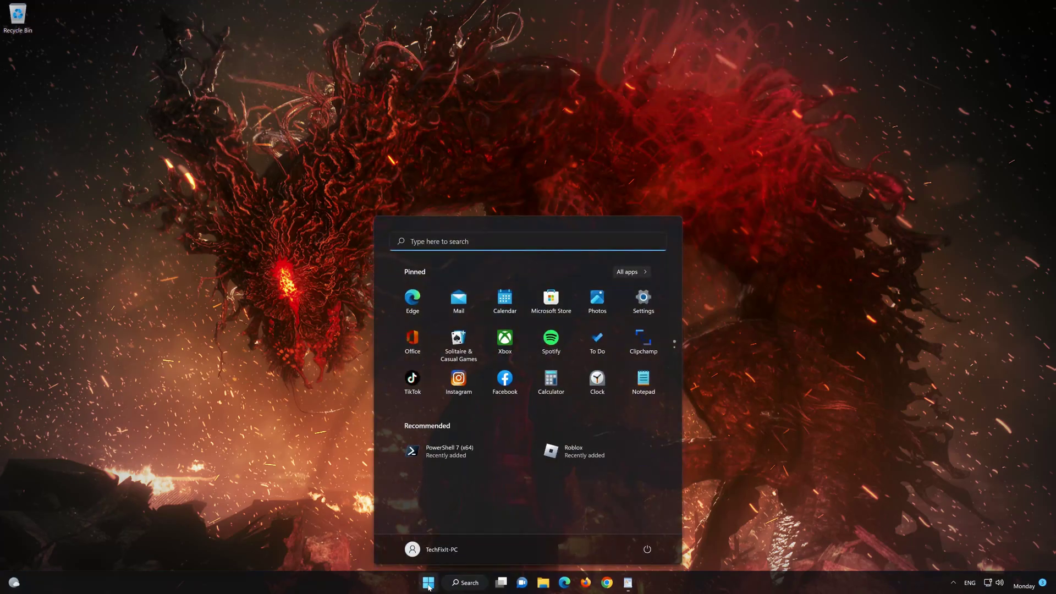
type("microsoft Store")
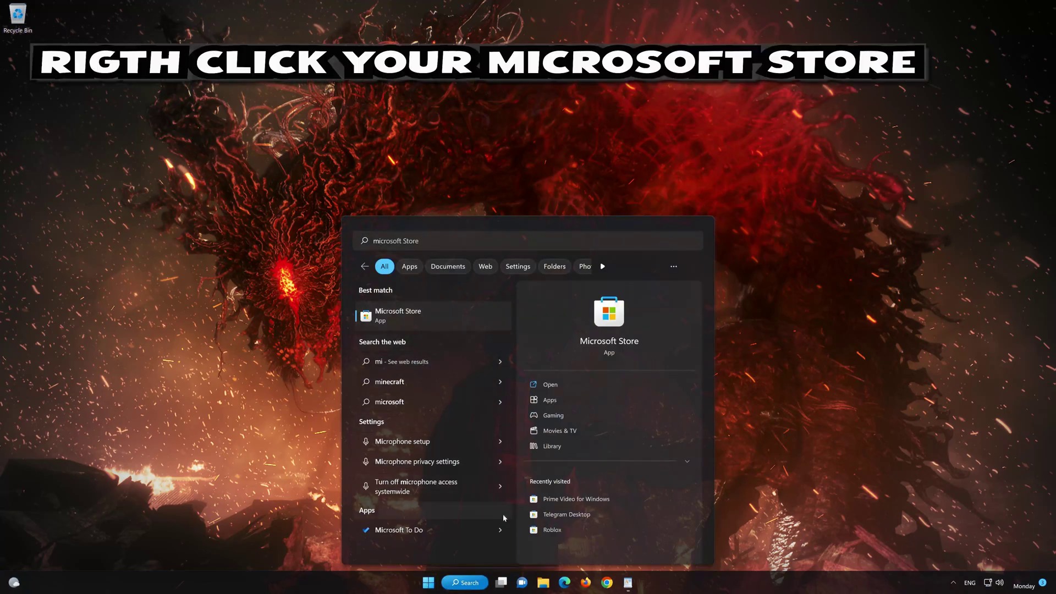
right_click(484, 318)
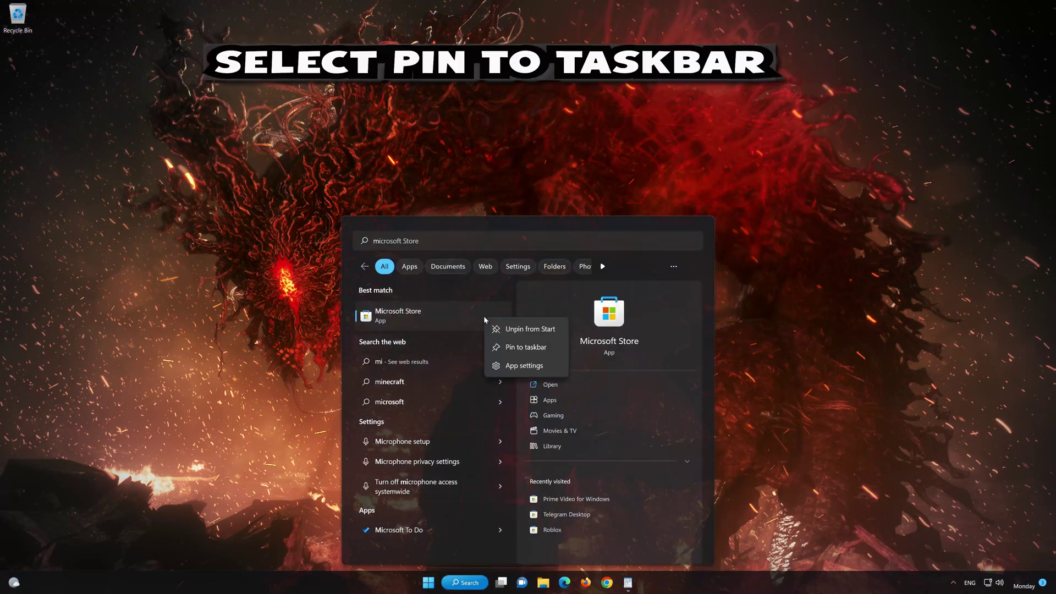
left_click(531, 346)
left_click(774, 356)
left_click(639, 583)
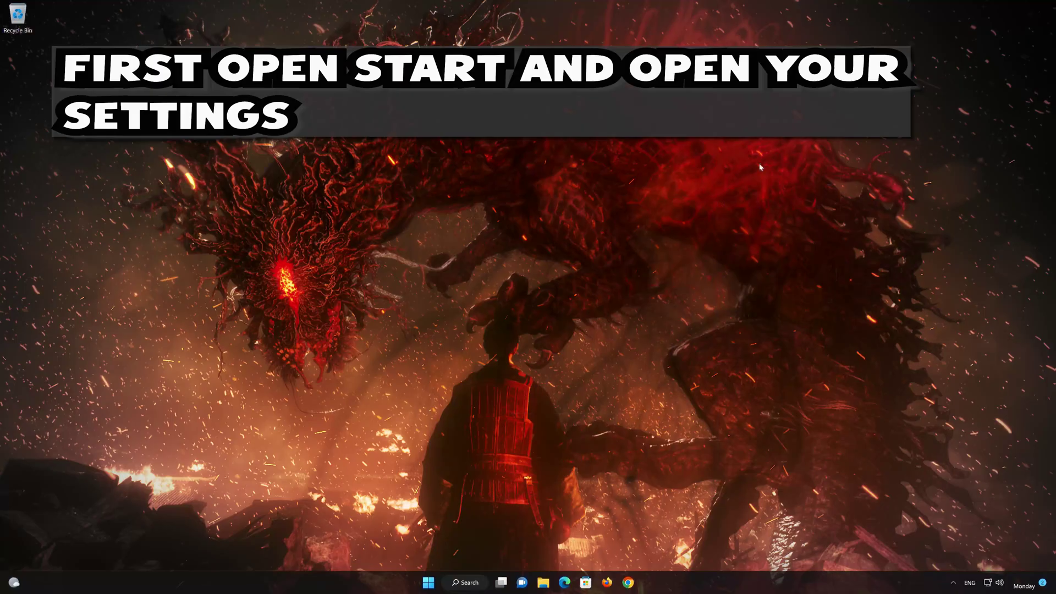
Open Windows Settings, find Microsoft Store under Apps & features and open its advanced options.
left_click(428, 582)
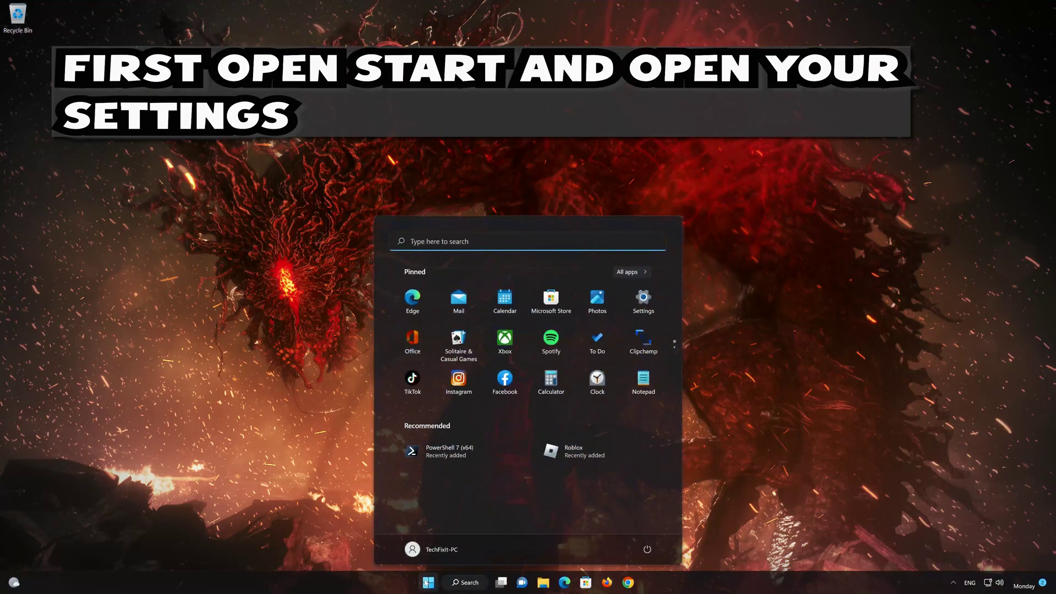
left_click(644, 299)
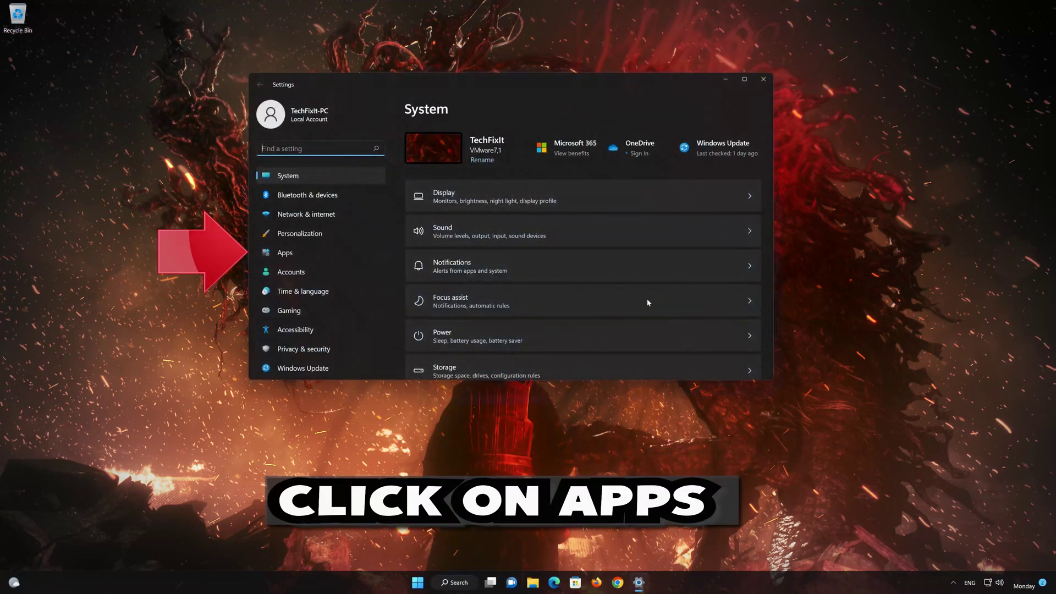
left_click(325, 251)
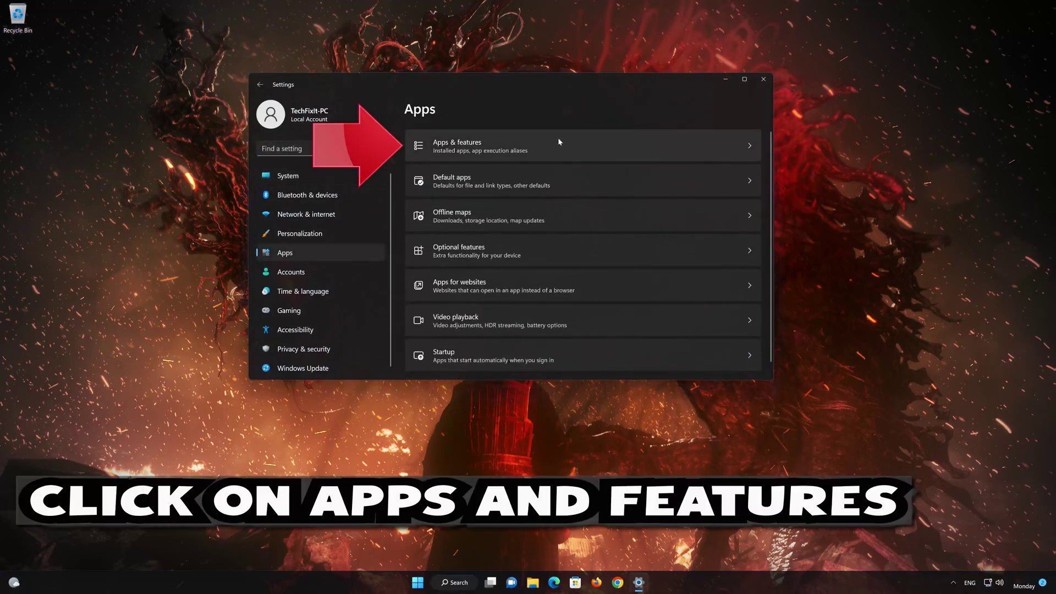
left_click(535, 142)
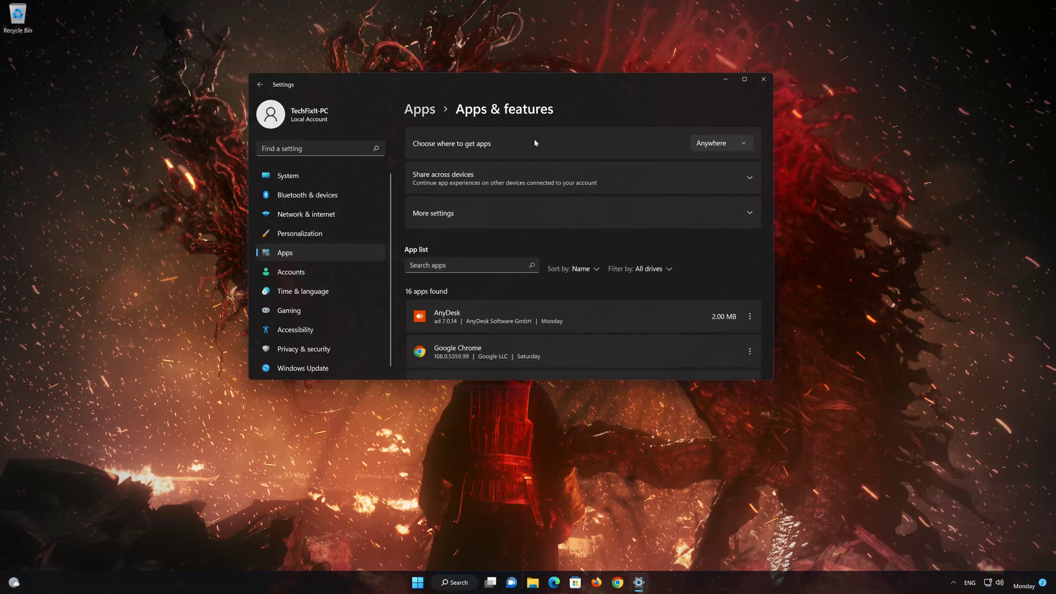
scroll(563, 209, "down", 10)
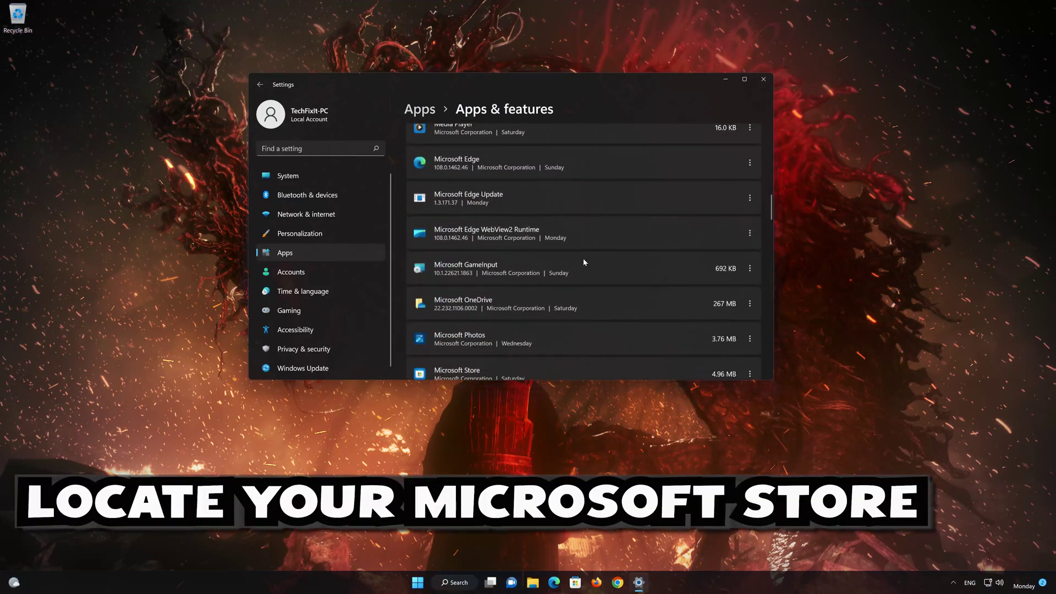
scroll(584, 263, "down", 3)
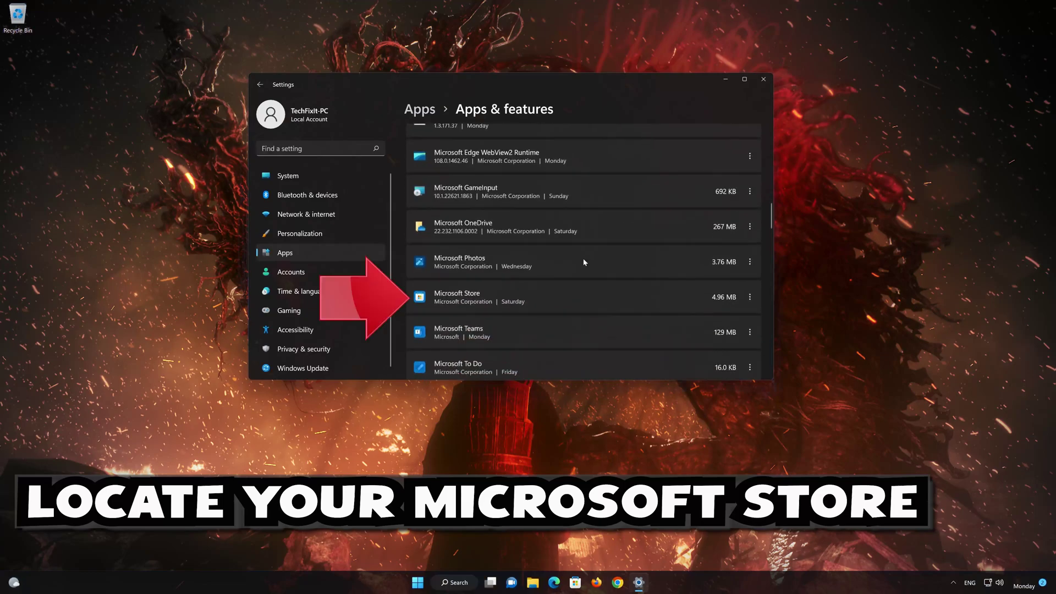
left_click(750, 298)
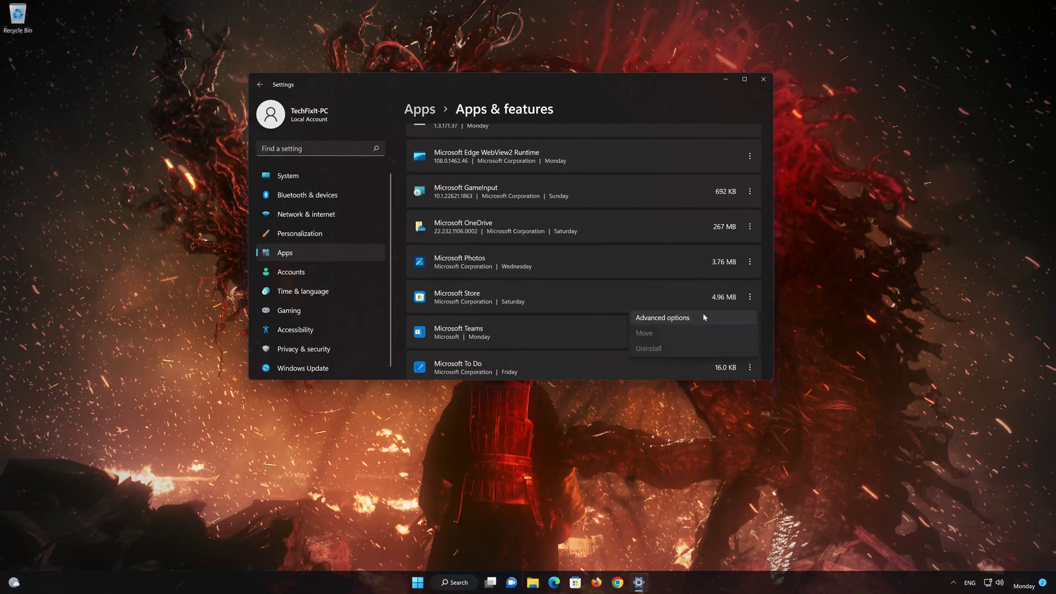
left_click(666, 317)
Repair the Microsoft Store app and reset it, confirming the deletion of its data.
scroll(682, 310, "down", 10)
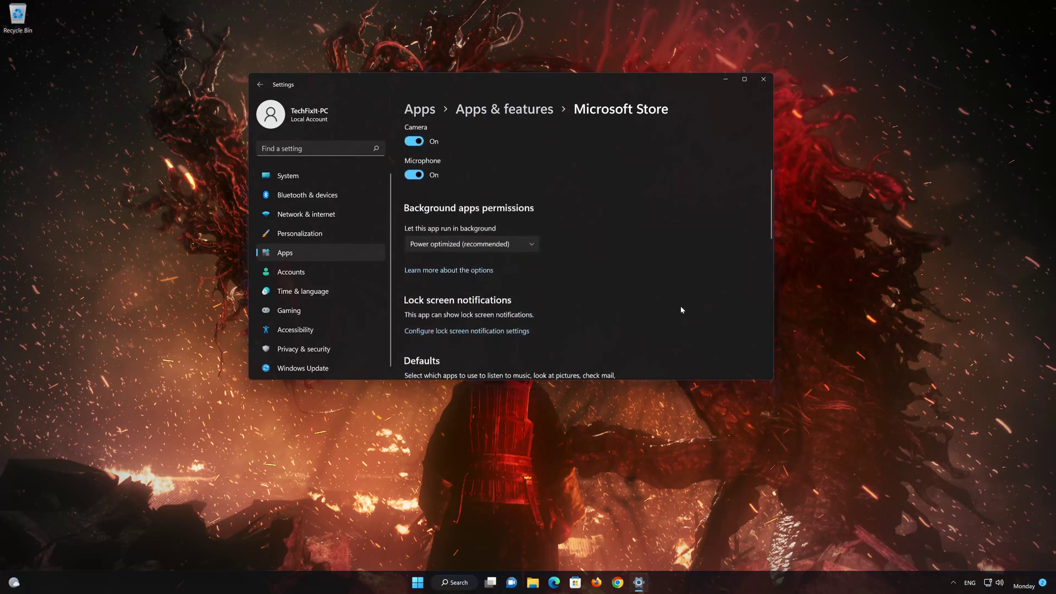
scroll(681, 310, "down", 3)
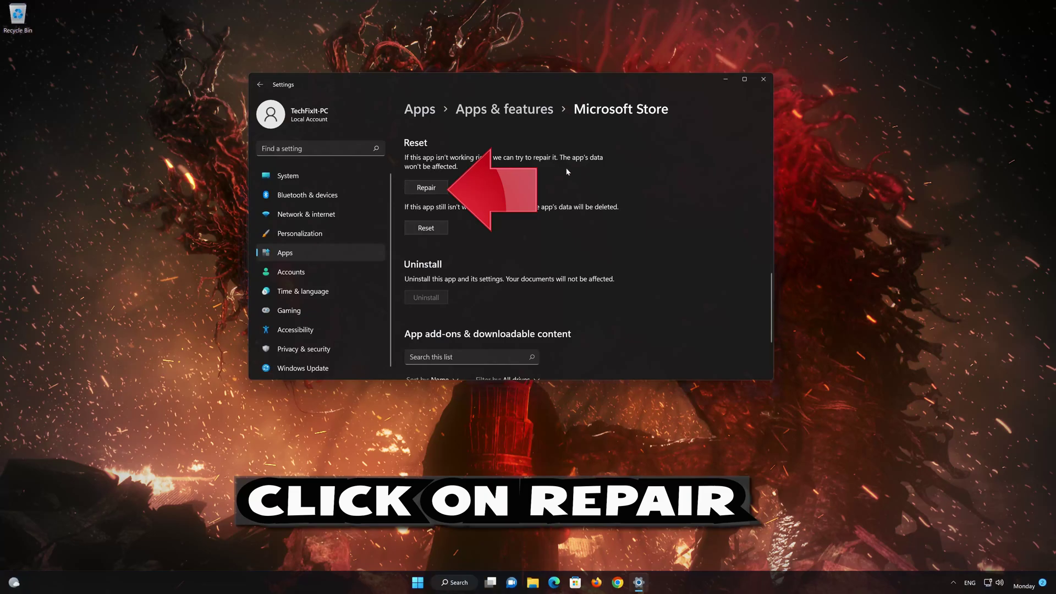
left_click(436, 188)
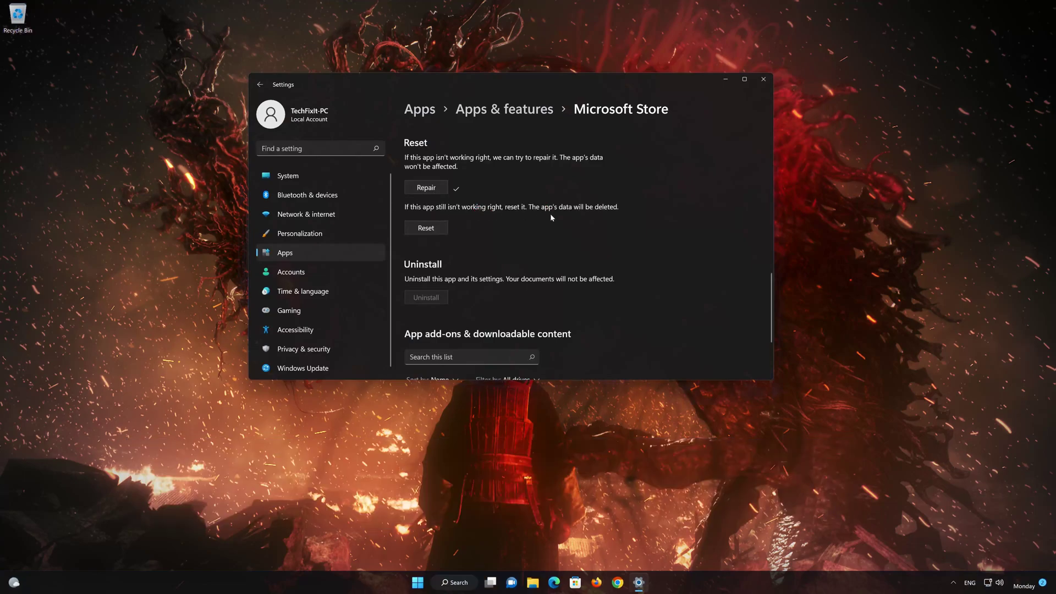
left_click(422, 229)
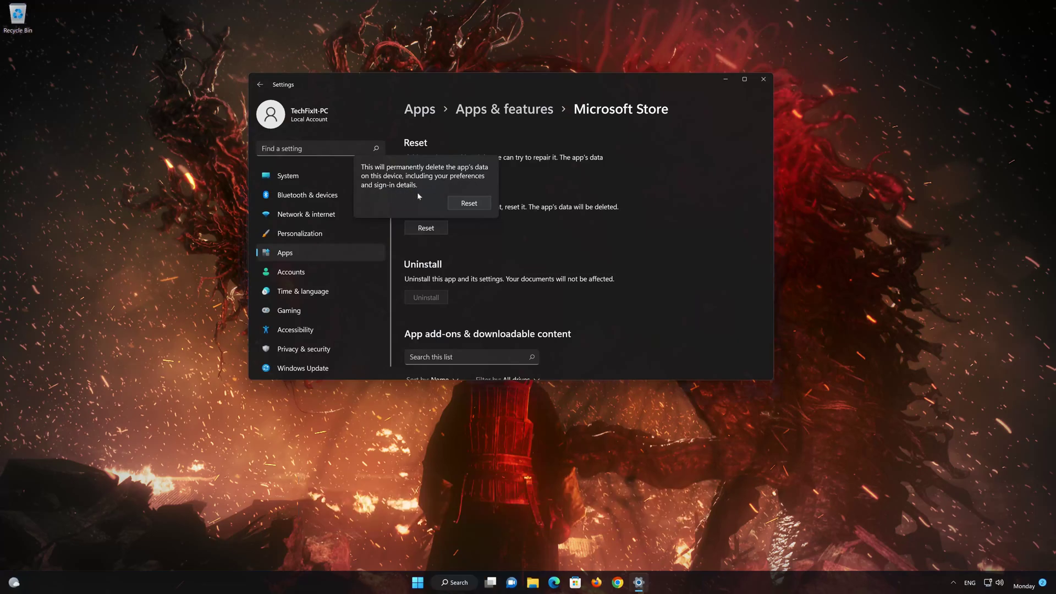
left_click(468, 205)
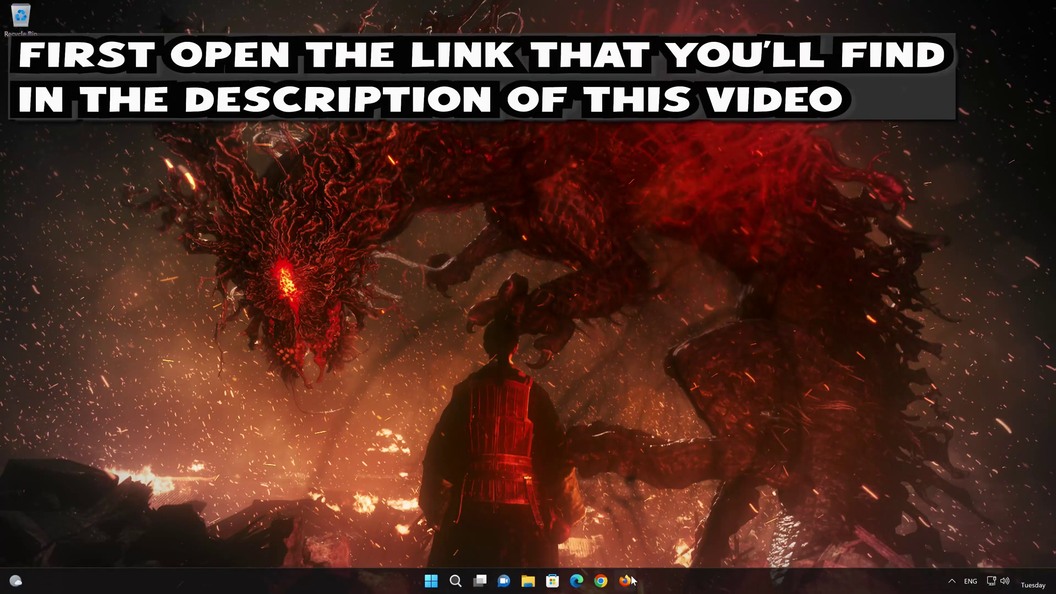
Open Firefox and go to the copied link, microsoft.com/software-download/windows11.
left_click(626, 581)
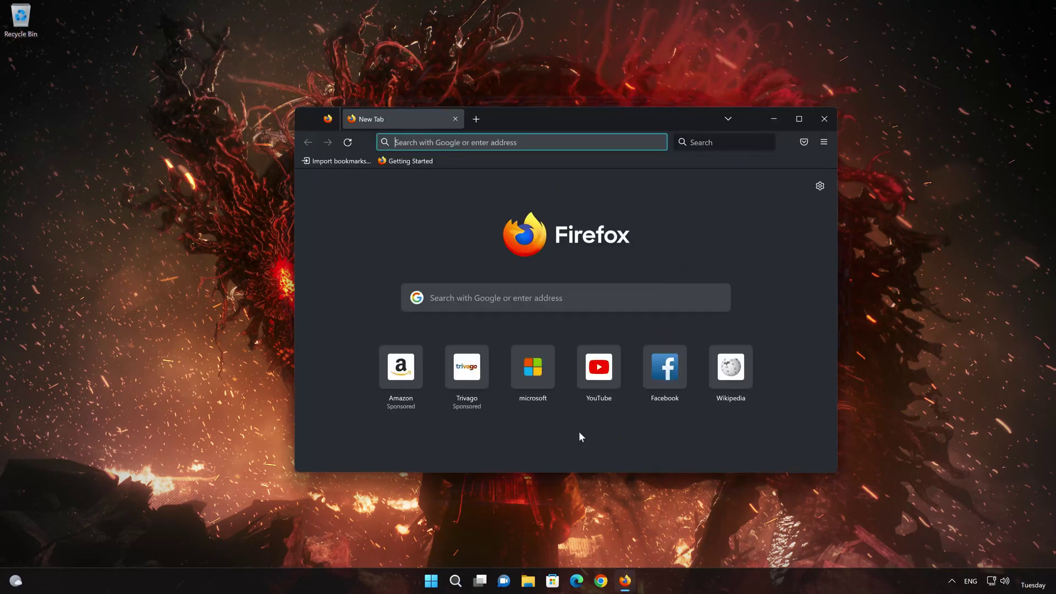
right_click(494, 143)
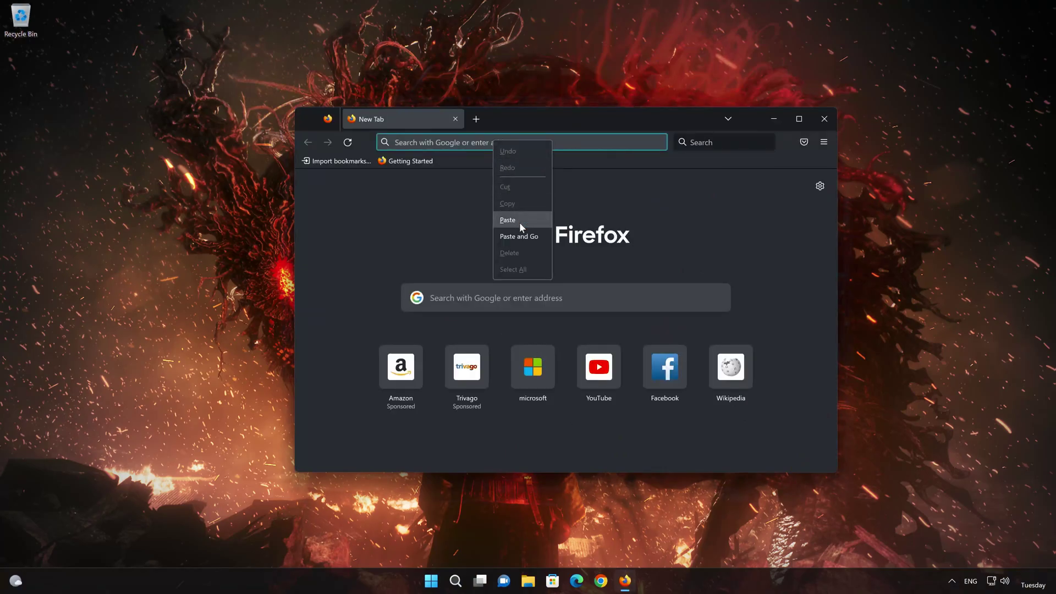
left_click(522, 234)
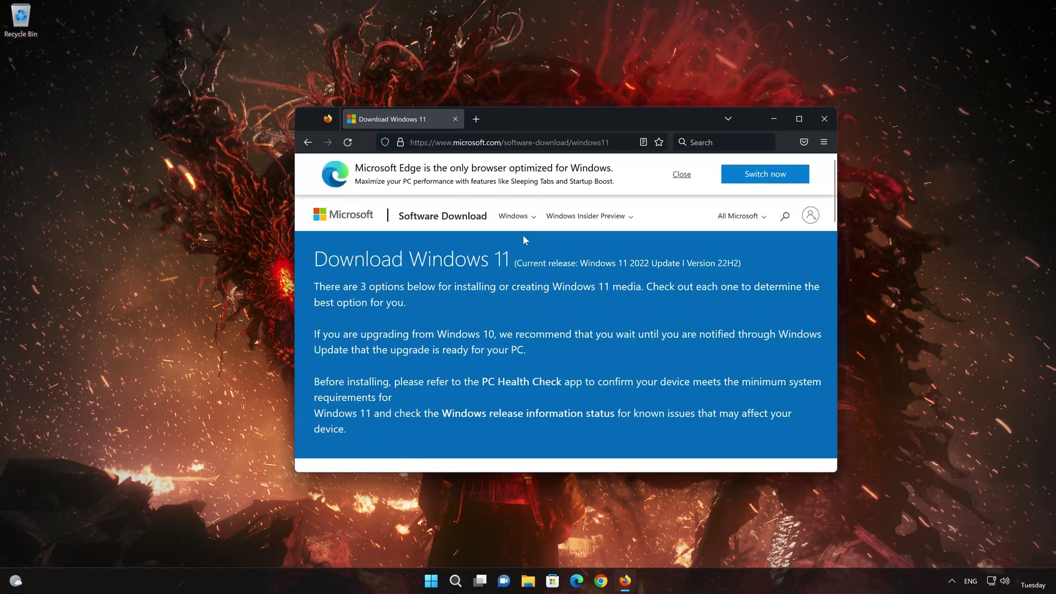
Download the media creation tool offered under Create Windows 11 Installation Media and close Firefox.
scroll(524, 240, "down", 8)
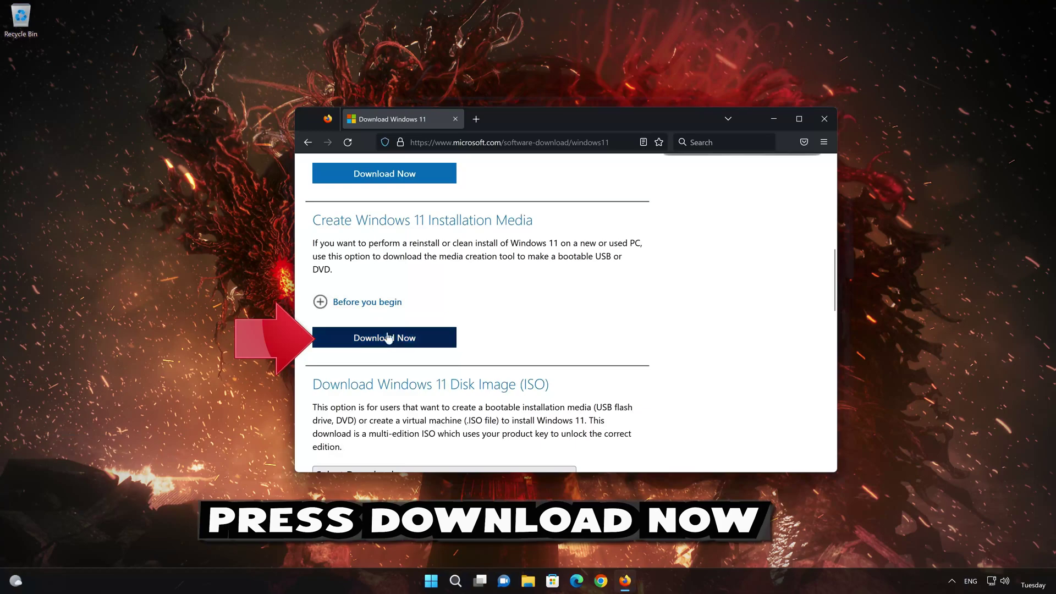
left_click(405, 347)
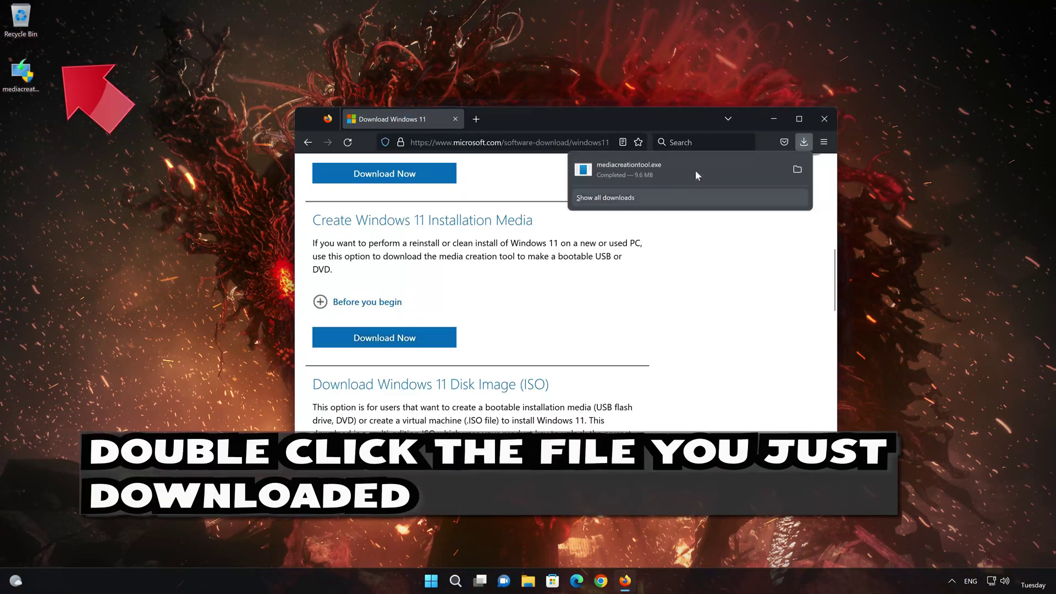
left_click(823, 120)
left_click(823, 120)
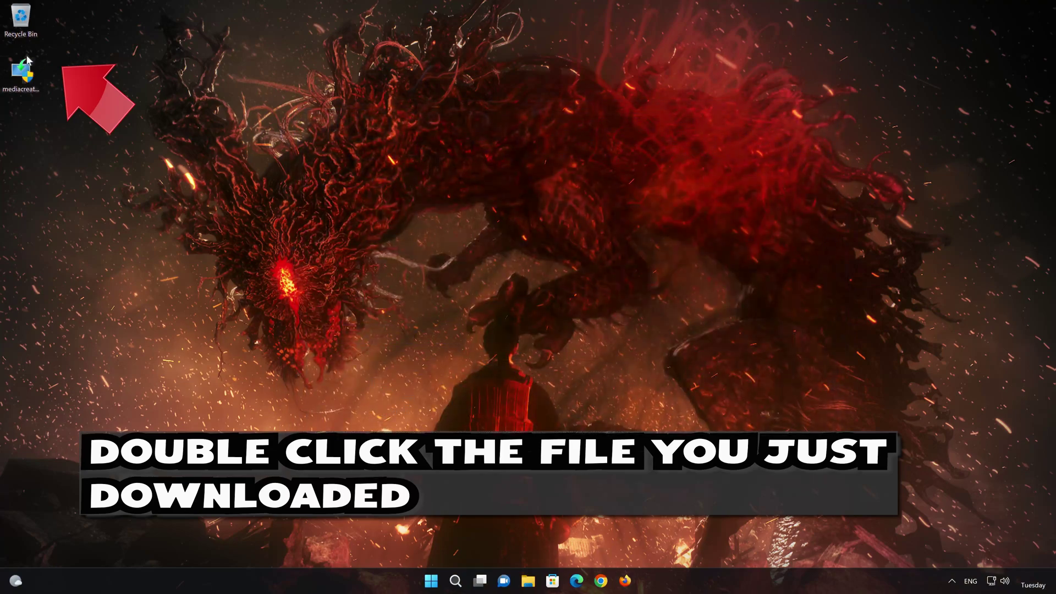
Run the downloaded media creation tool from the desktop with administrator permission and accept its license terms.
double_click(22, 88)
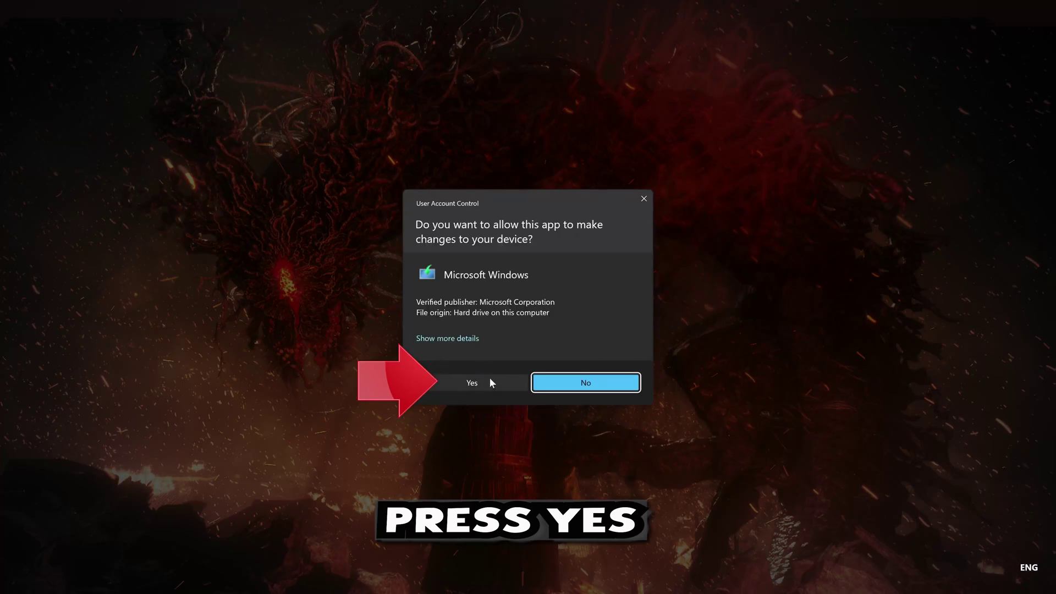
left_click(468, 384)
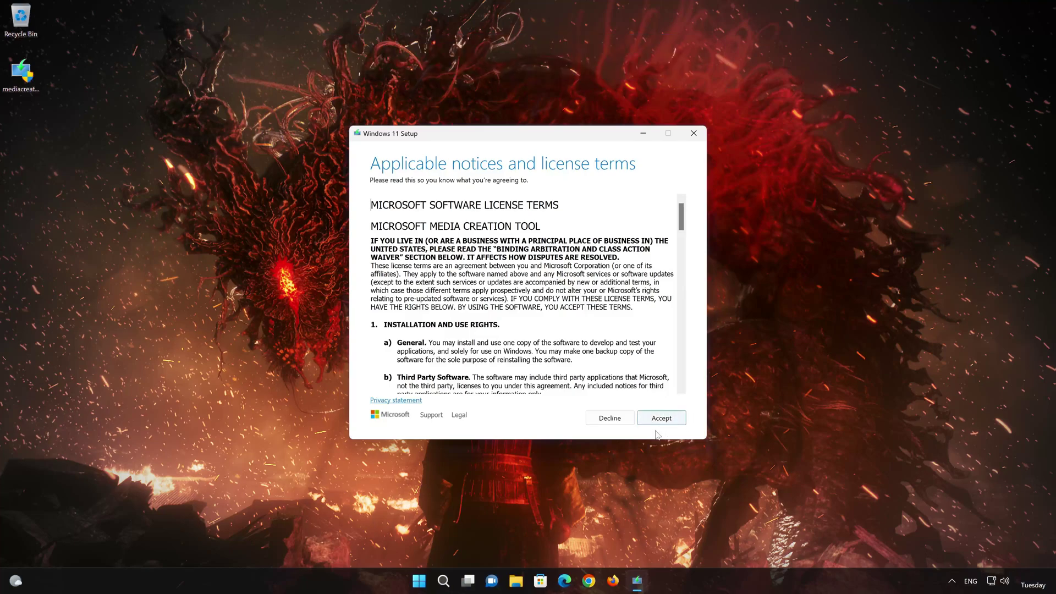
left_click(666, 421)
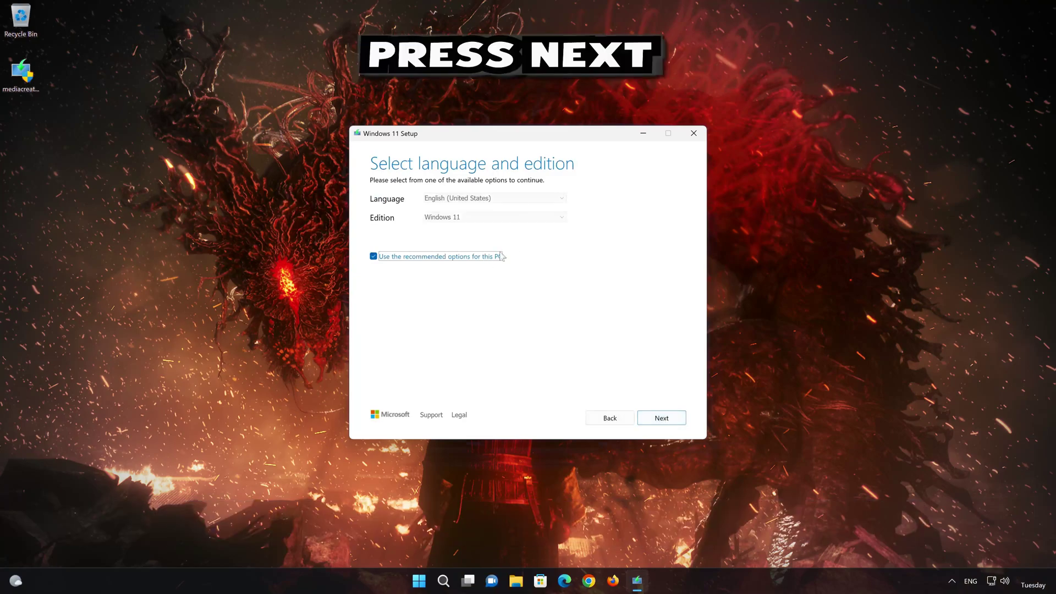
Keep the recommended language and edition, and choose an ISO file as the installation media.
left_click(676, 424)
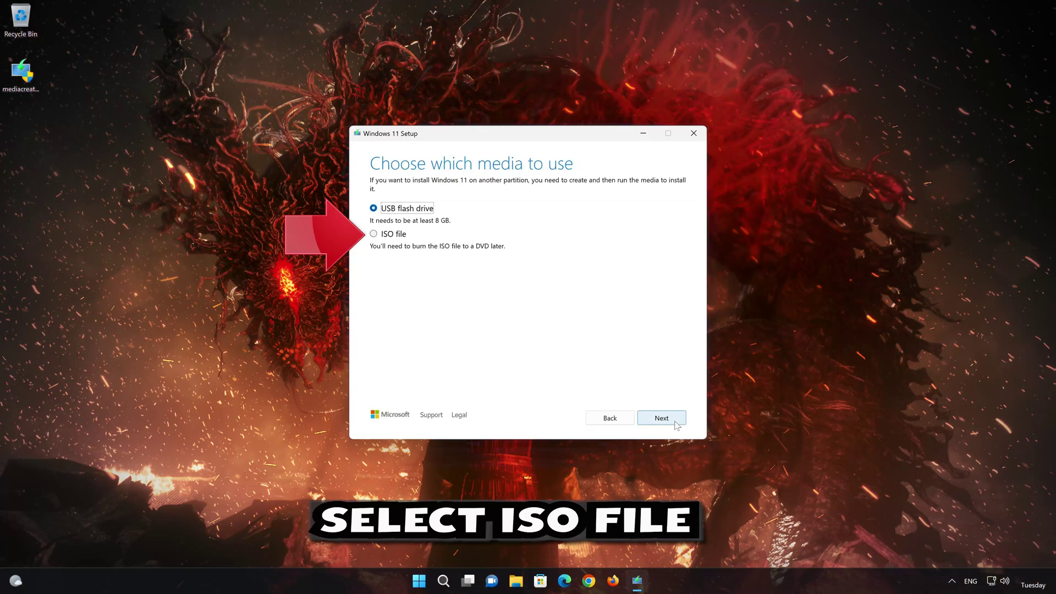
left_click(379, 235)
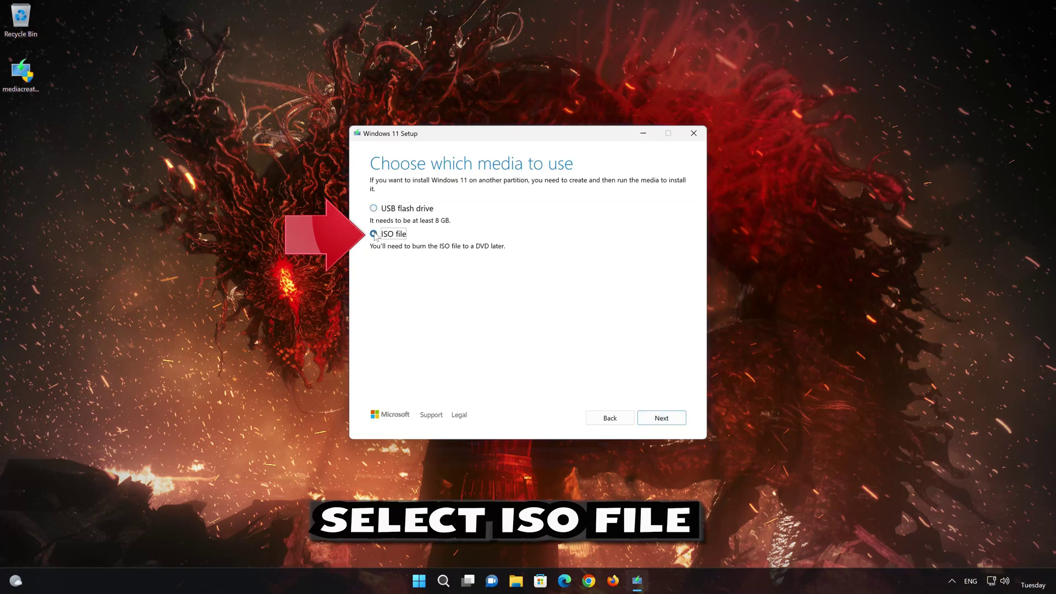
left_click(663, 418)
Save the ISO file to the Desktop as "Windows 11" and finish the media creation setup.
key("End")
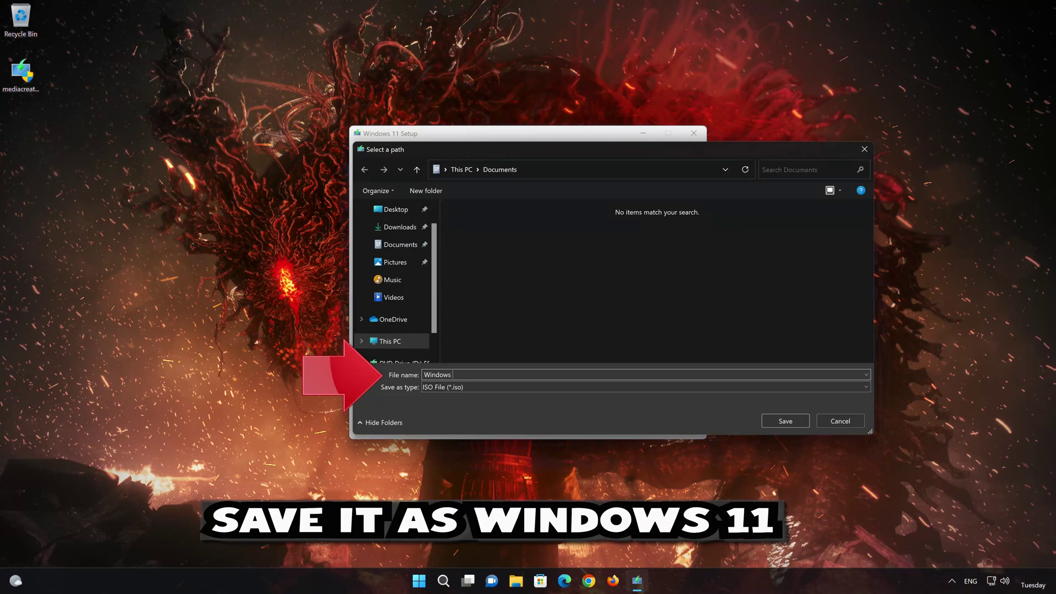
type("11")
left_click(401, 213)
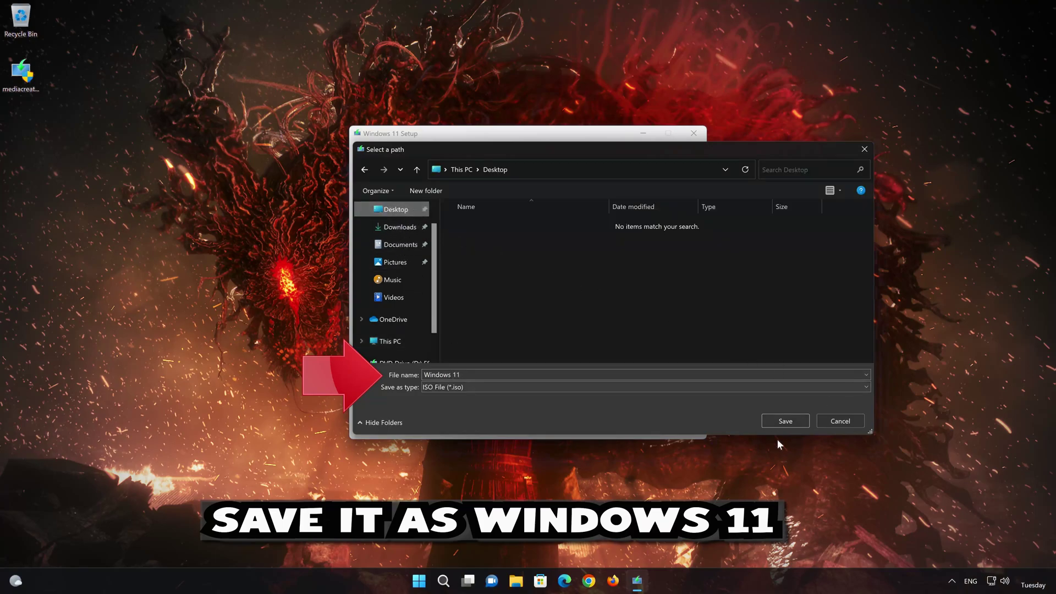
left_click(794, 420)
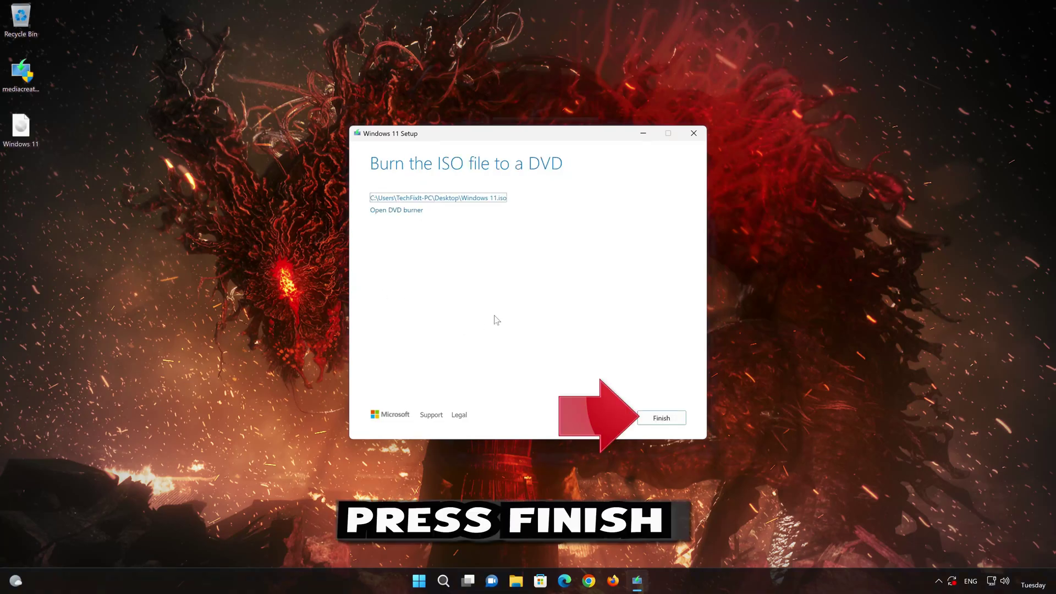
left_click(663, 419)
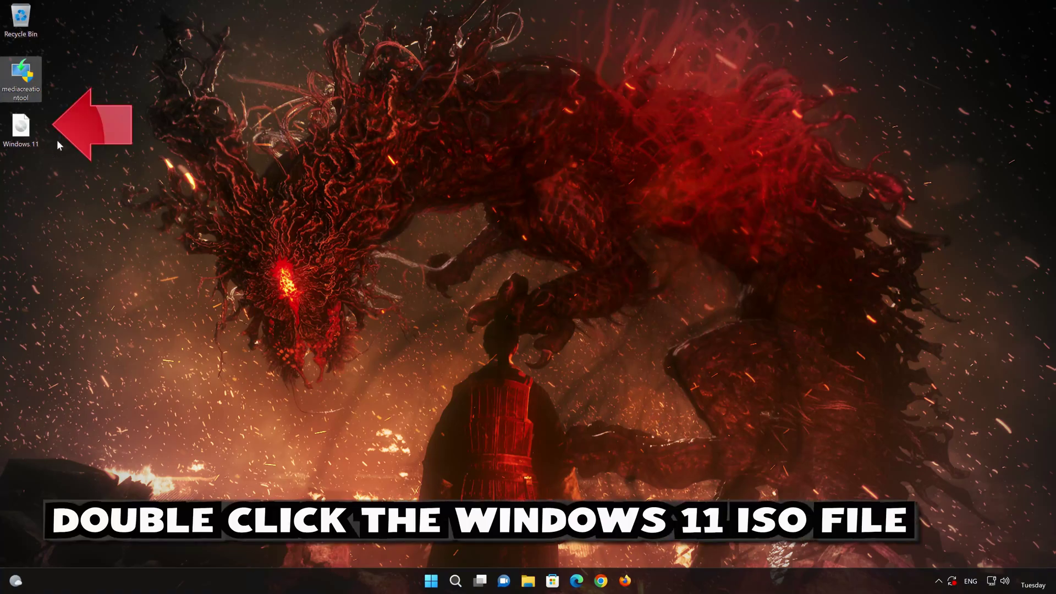
Mount the Windows 11 ISO from the desktop, run its setup application with administrator permission and close the drive's folder window.
double_click(20, 128)
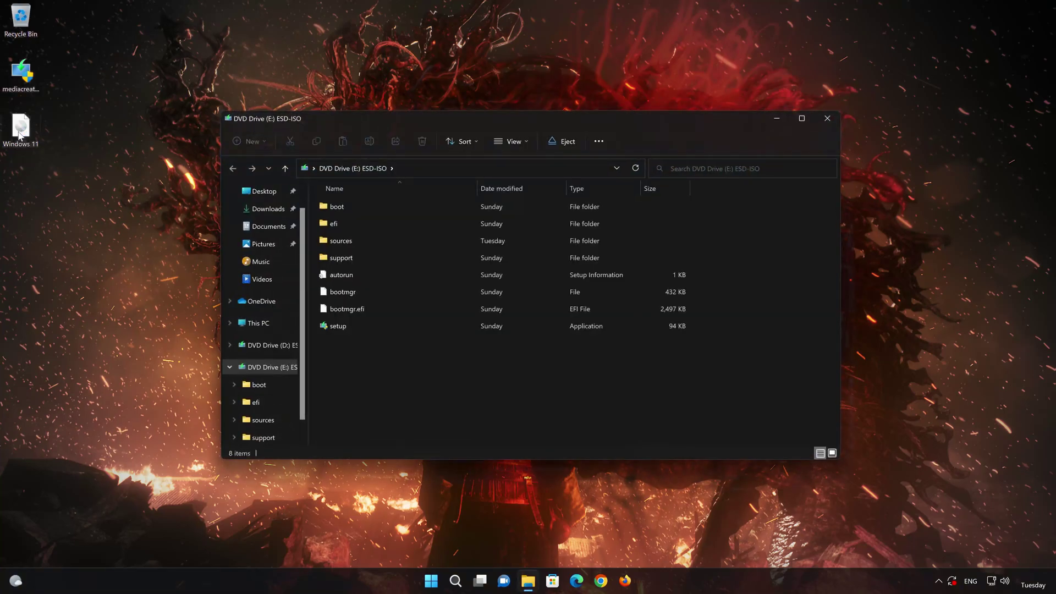
double_click(395, 326)
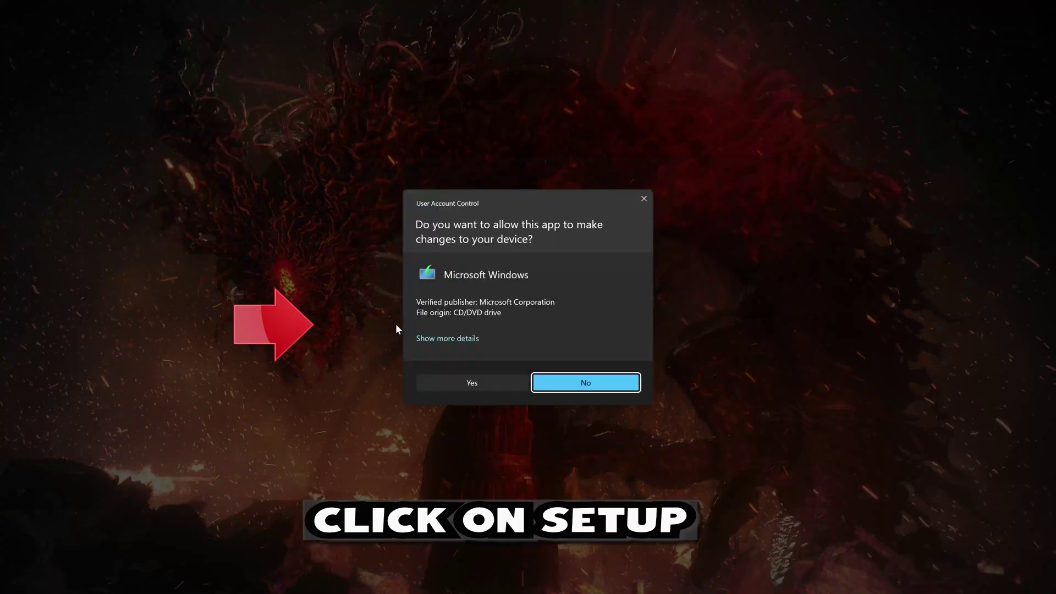
left_click(467, 384)
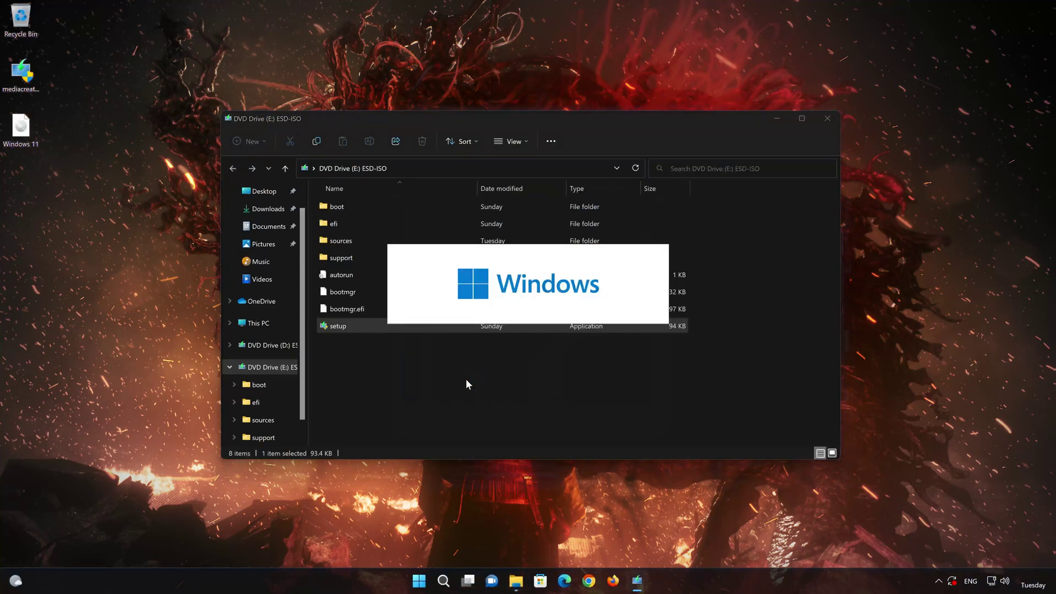
left_click(826, 119)
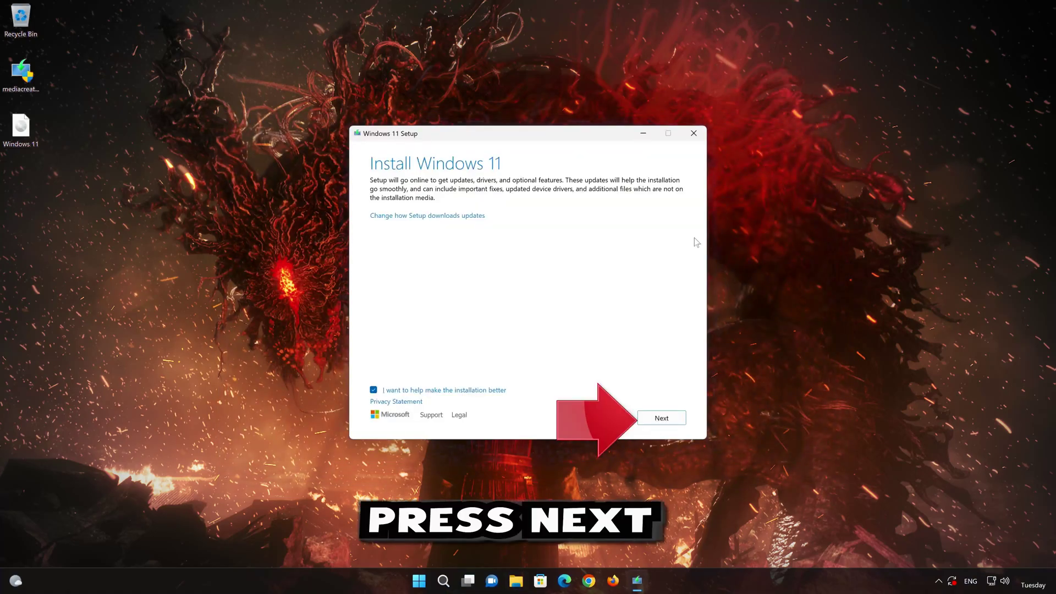
Accept the Windows 11 Setup license terms and install Windows 11 Pro, keeping personal files and apps.
left_click(666, 423)
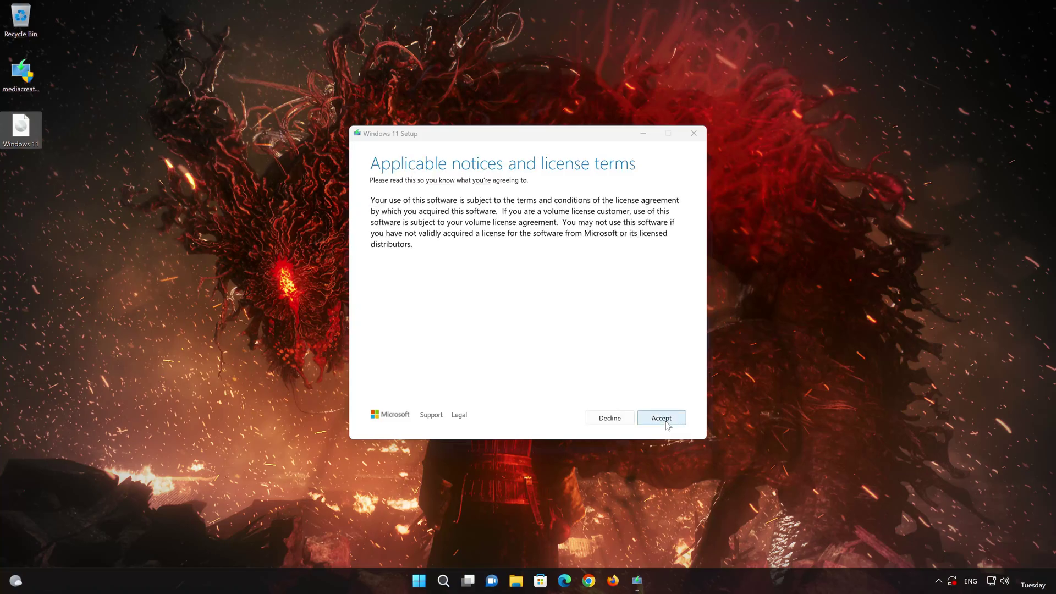
left_click(666, 422)
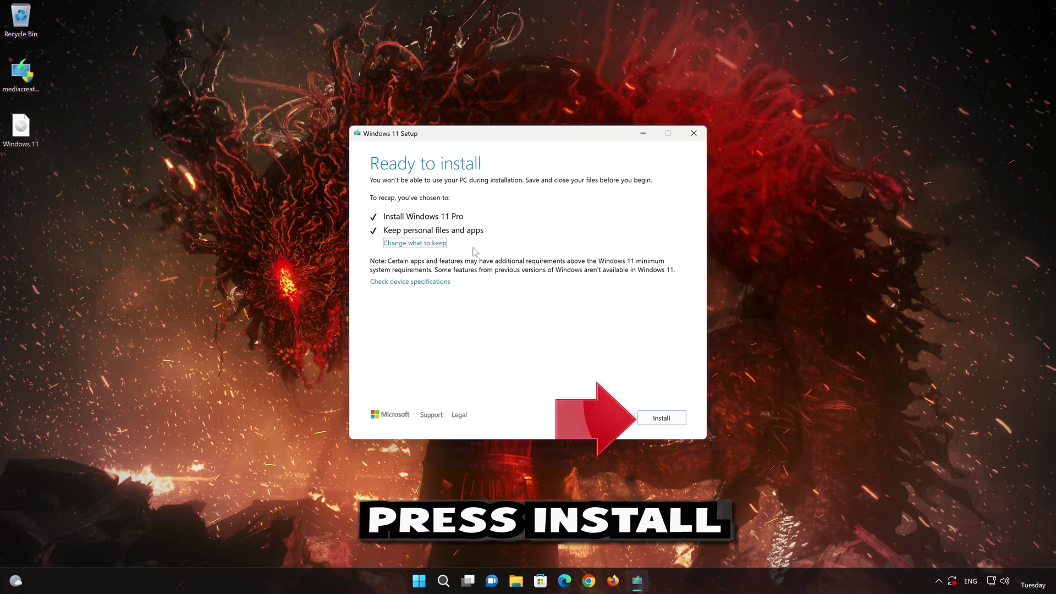
left_click(676, 421)
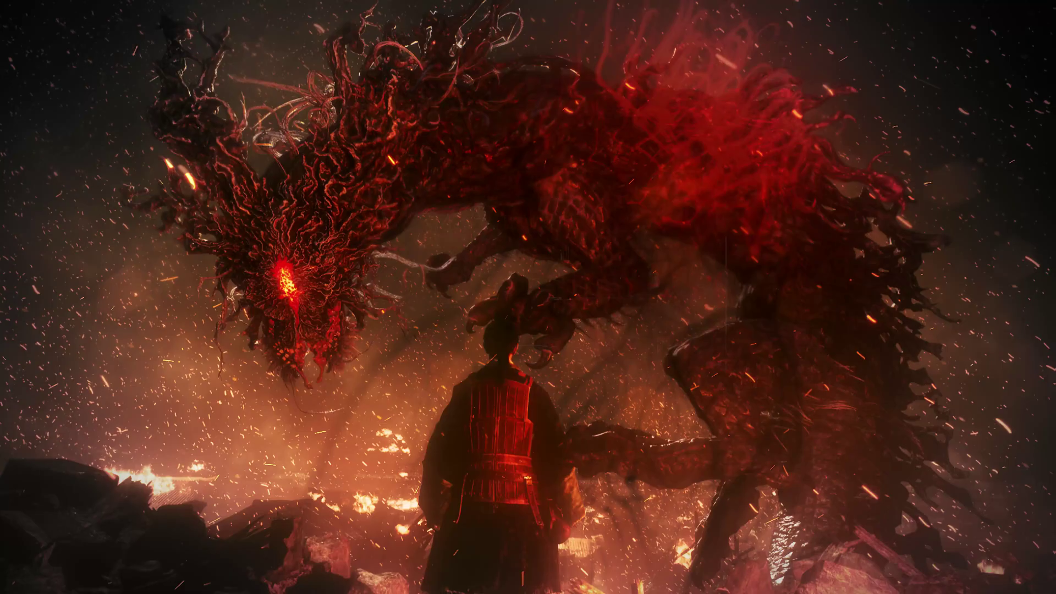
Open the Xbox app from the Start menu and open the Wo Long: Fallen Dynasty page from the recently added Game Pass games.
key("super")
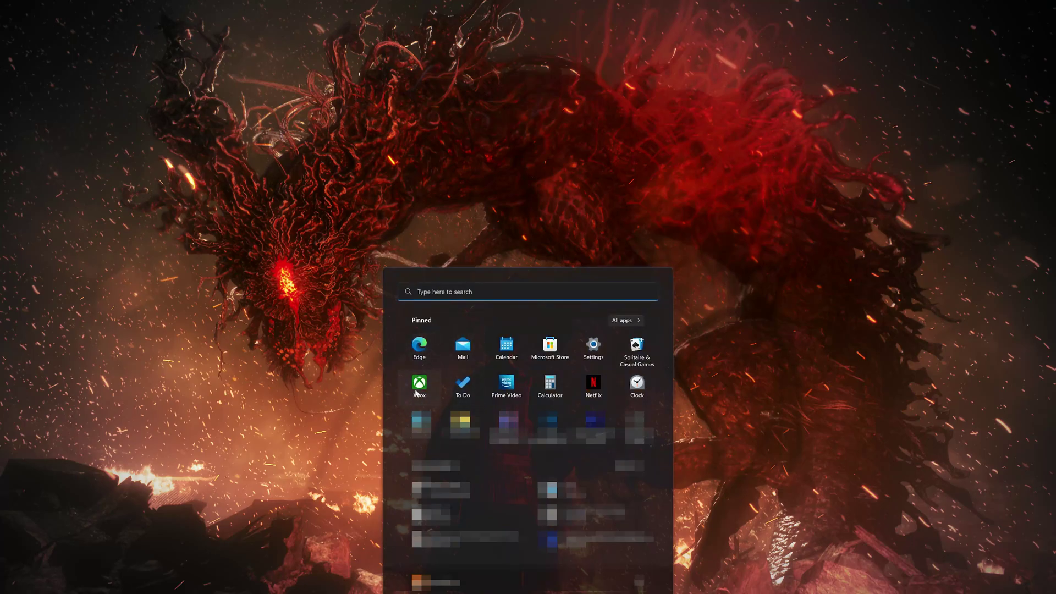
left_click(419, 388)
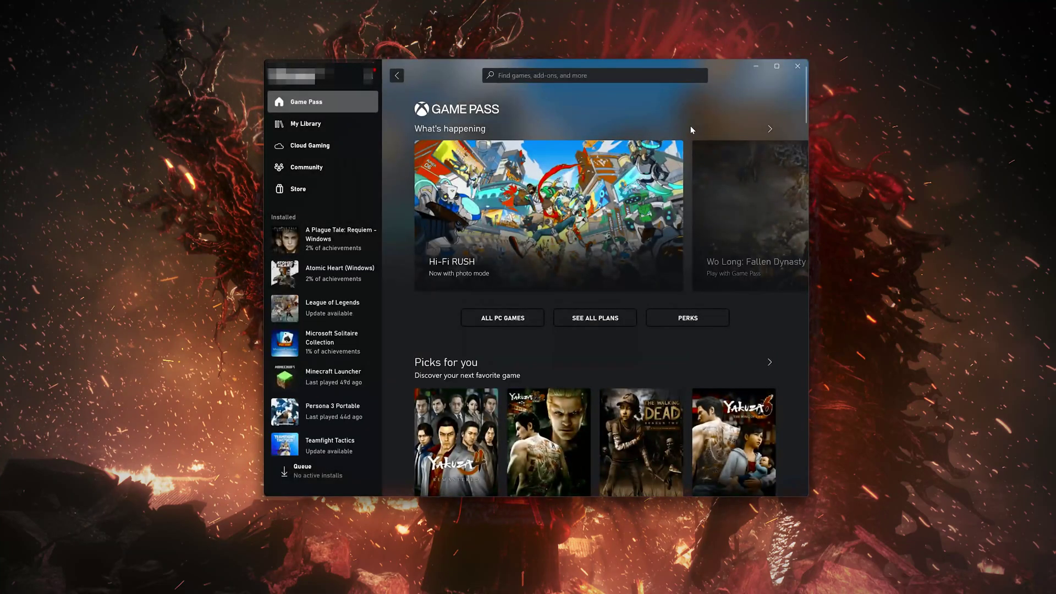
scroll(688, 131, "down", 8)
scroll(655, 149, "up", 2)
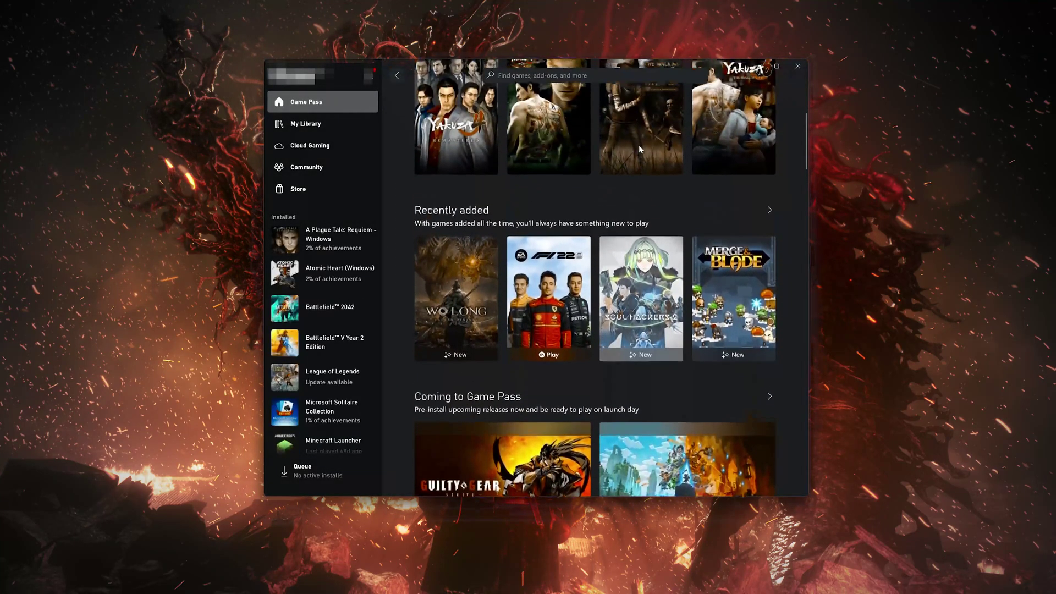
left_click(457, 327)
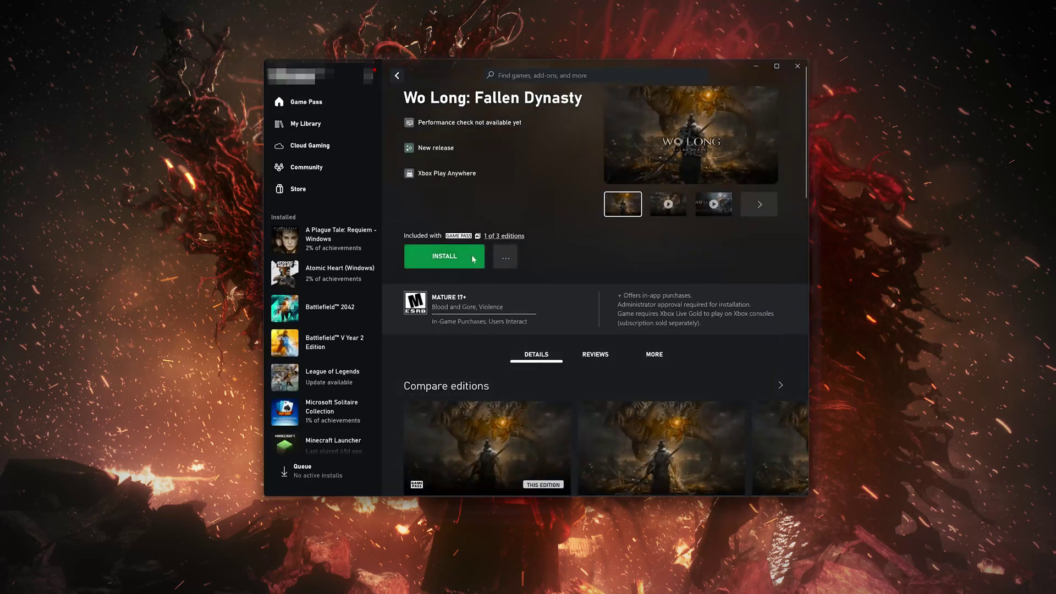
Install Wo Long: Fallen Dynasty to C:\XboxGames without a desktop shortcut and launch the game.
left_click(443, 265)
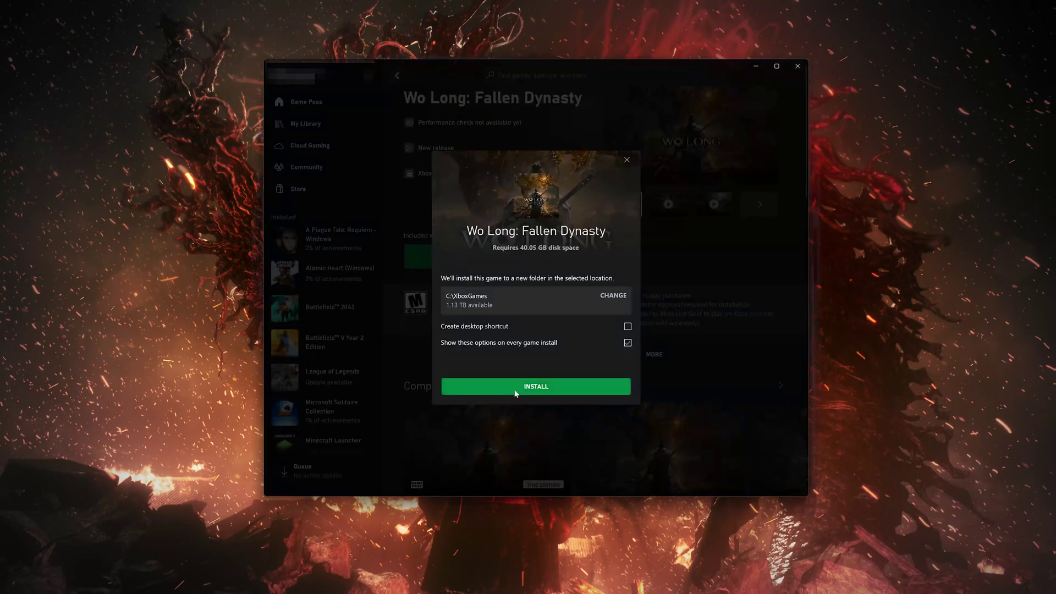
left_click(540, 389)
left_click(540, 389)
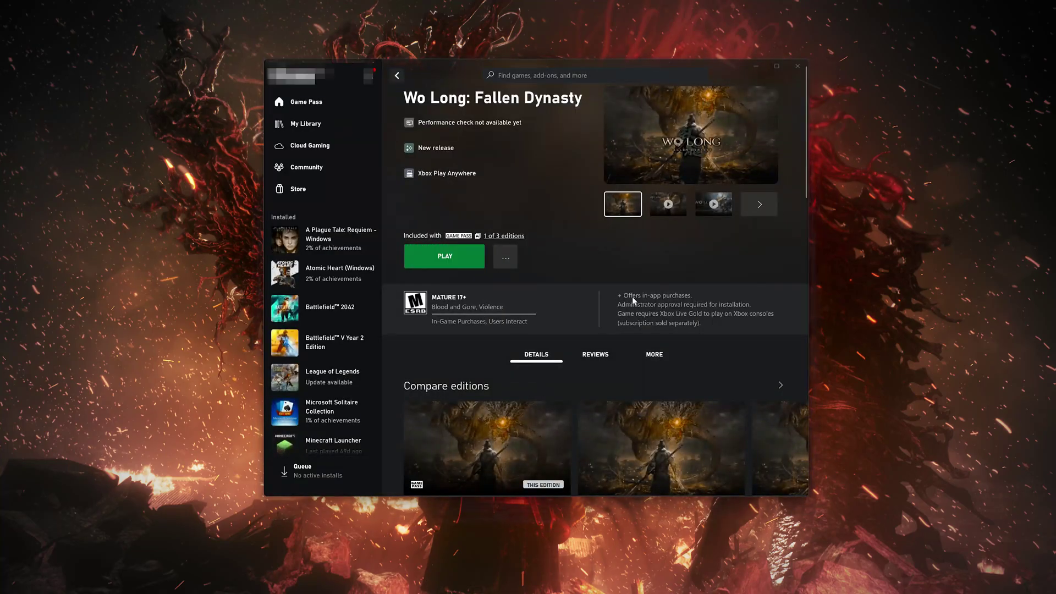
left_click(462, 263)
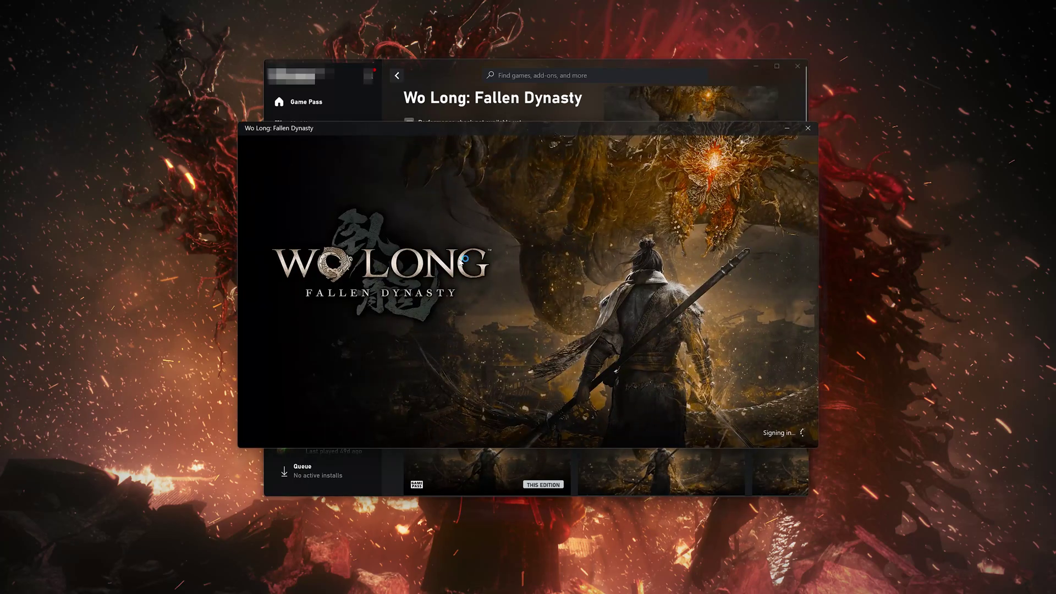